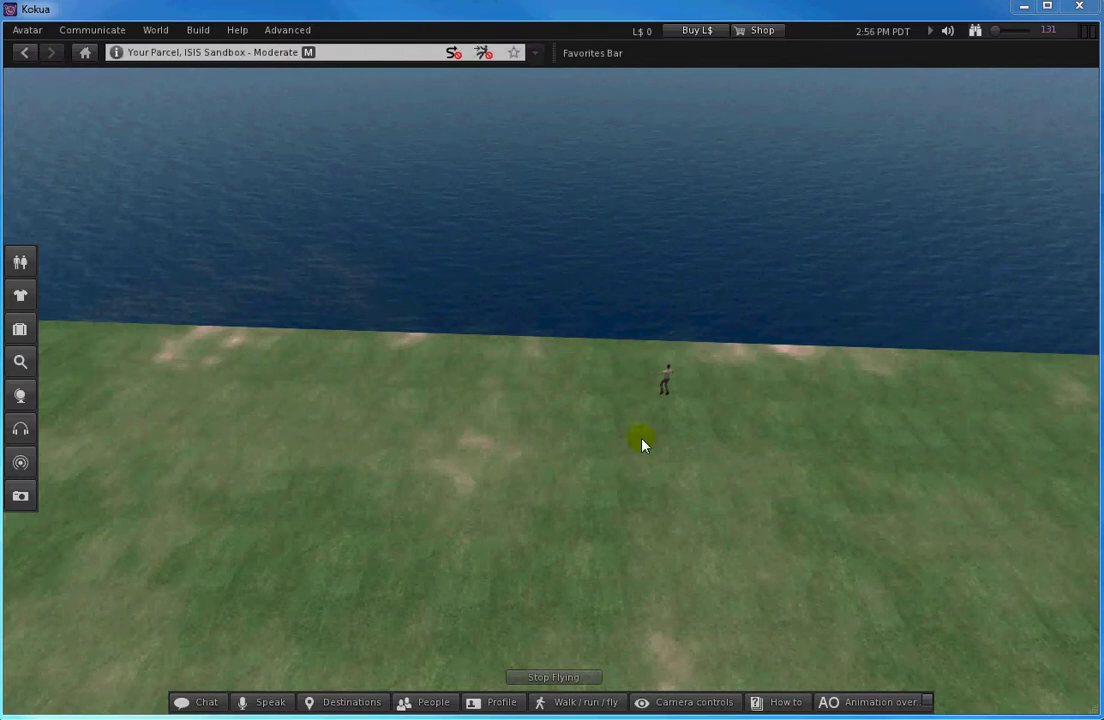
Step: Fly the avatar over the island and turn until the sea lies on the right
{"action": "key", "text": "Escape"}
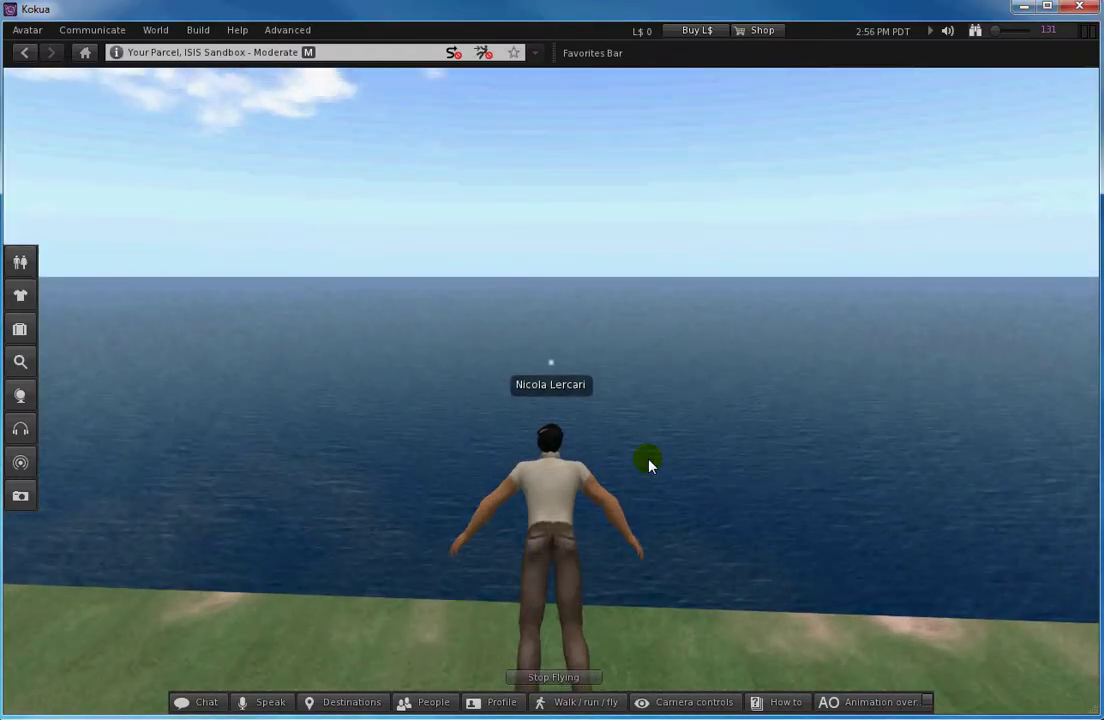
{"action": "key", "text": "Left"}
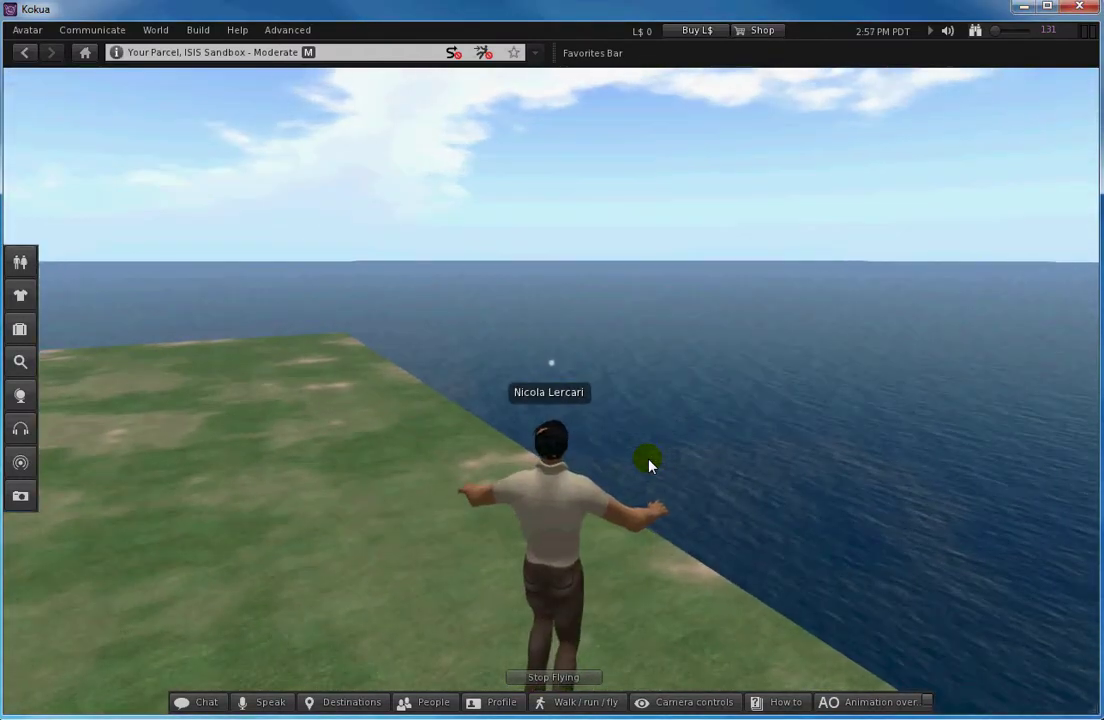
{"action": "key", "text": "Left"}
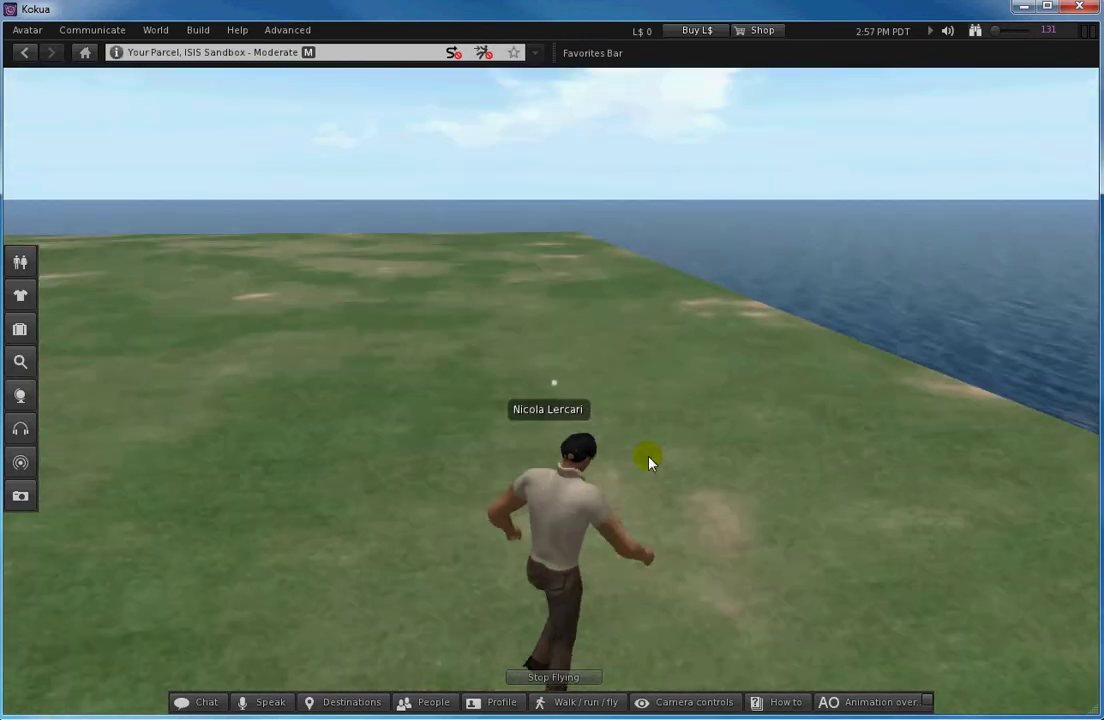
{"action": "key", "text": "Left"}
{"action": "key", "text": "Up"}
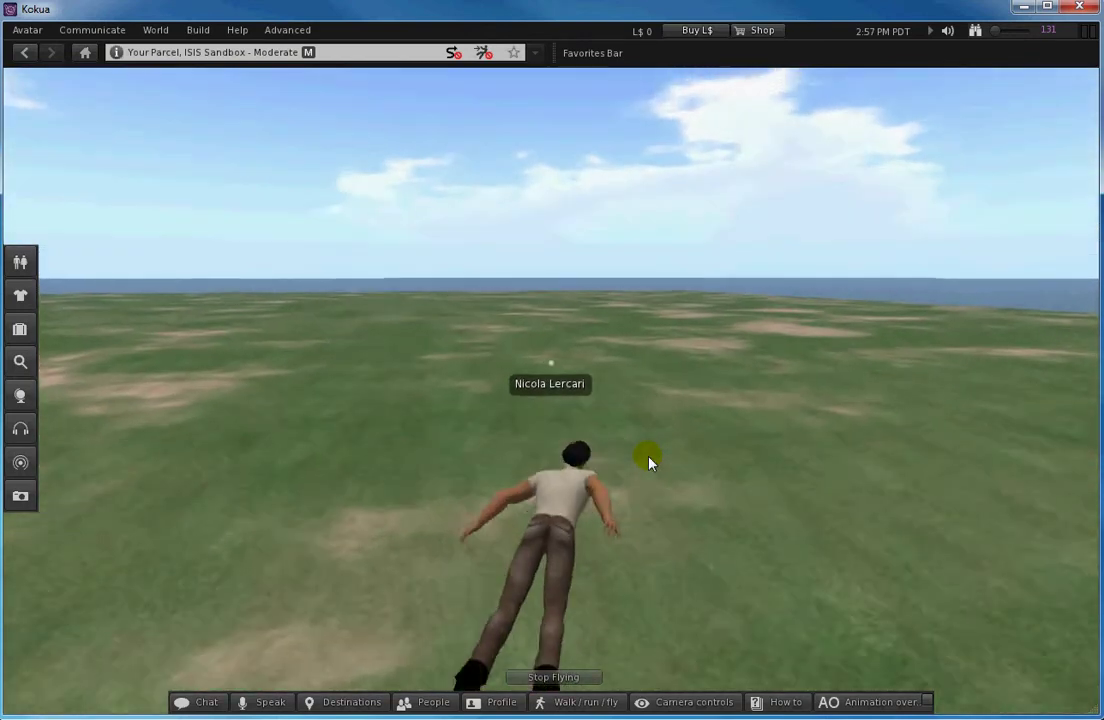
{"action": "key", "text": "Left"}
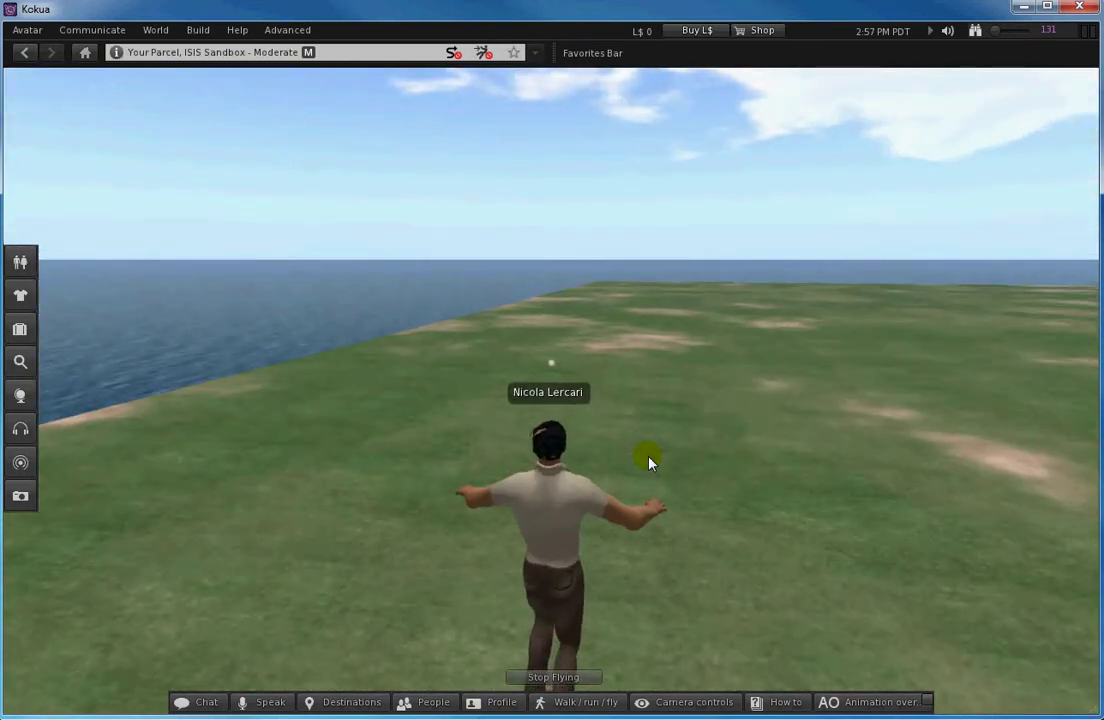
{"action": "key", "text": "Left"}
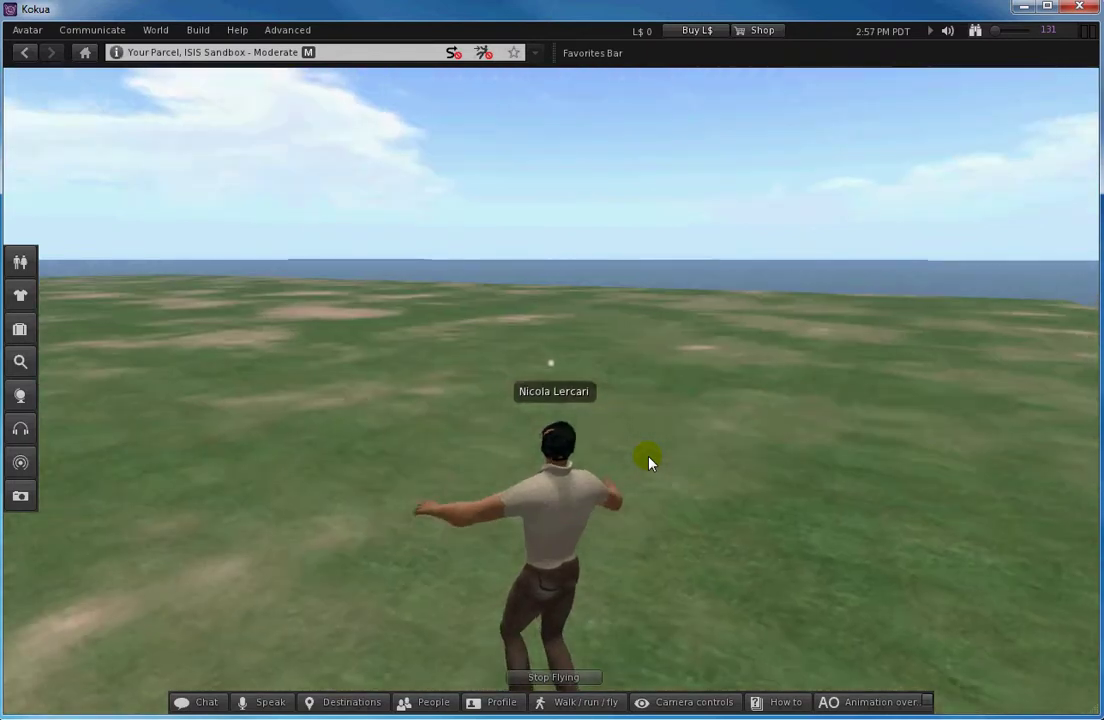
{"action": "key", "text": "Left"}
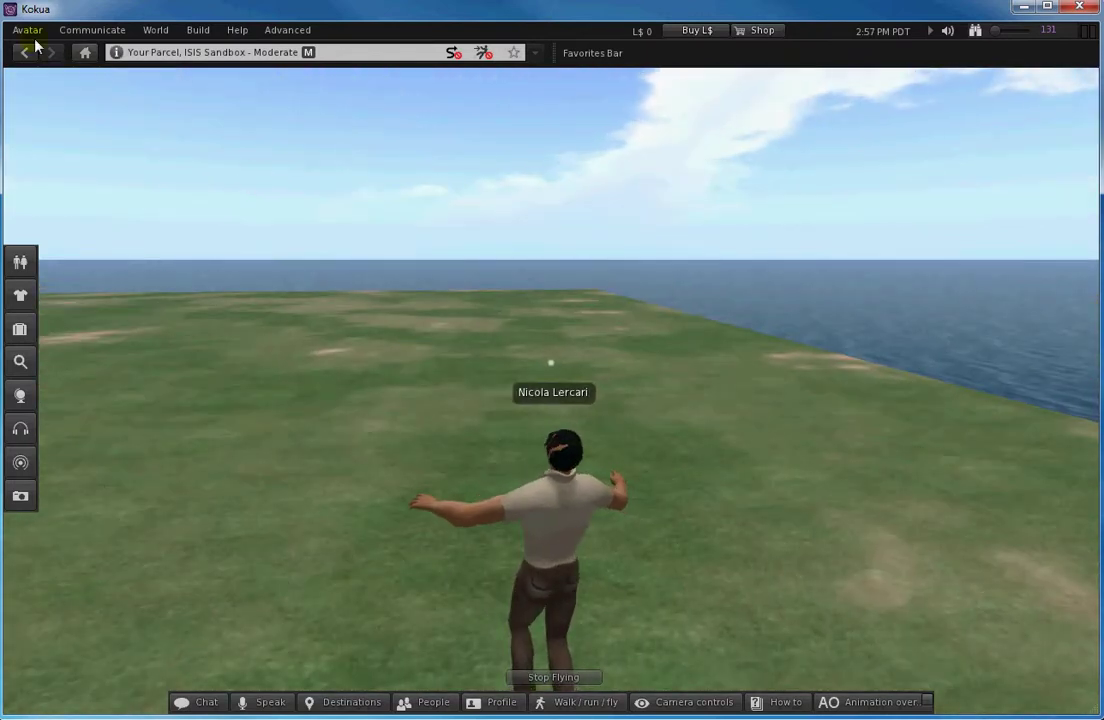
Step: Show the inventory from the Avatar menu, reposition it, and bring up its upload options
{"action": "left_click", "coordinate": [30, 30]}
{"action": "left_click", "coordinate": [35, 93]}
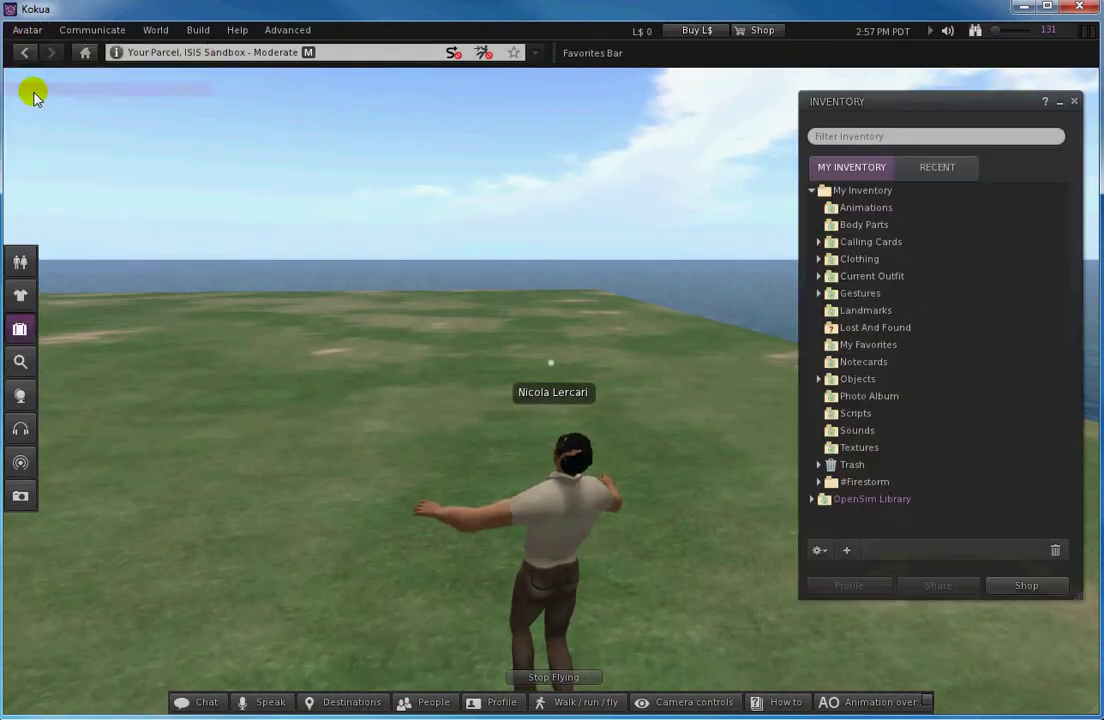
{"action": "mouse_move", "coordinate": [882, 101]}
{"action": "left_mouse_down"}
{"action": "mouse_move", "coordinate": [880, 152]}
{"action": "mouse_move", "coordinate": [908, 150]}
{"action": "left_mouse_up"}
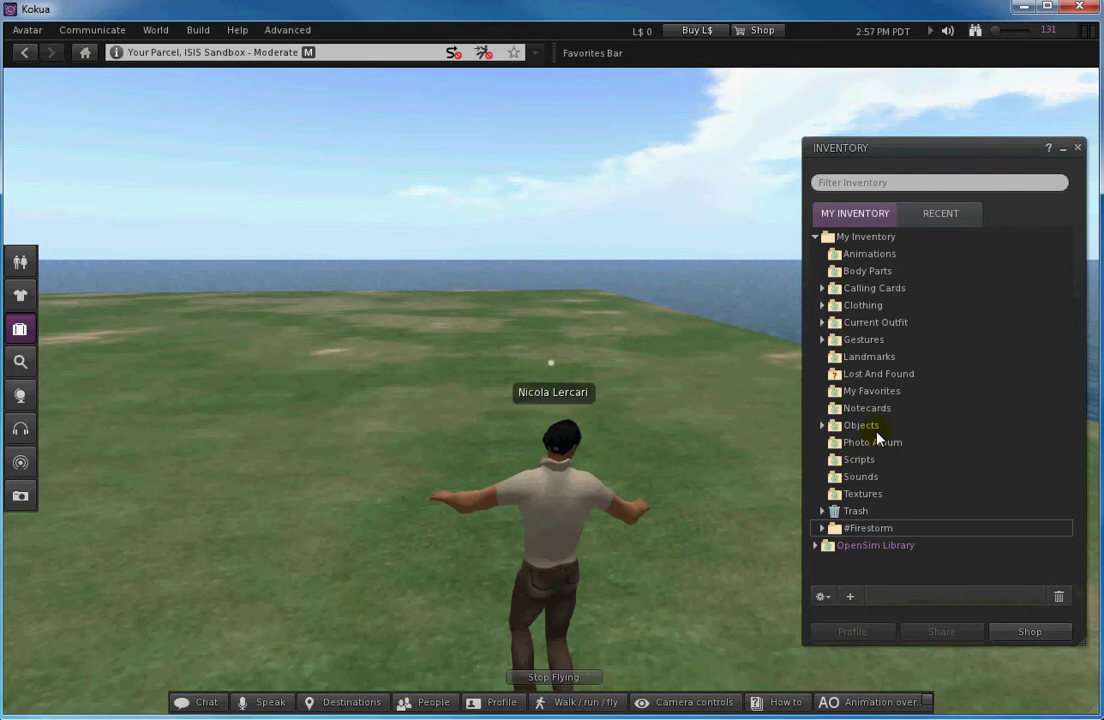
{"action": "left_click", "coordinate": [851, 597]}
{"action": "mouse_move", "coordinate": [886, 487]}
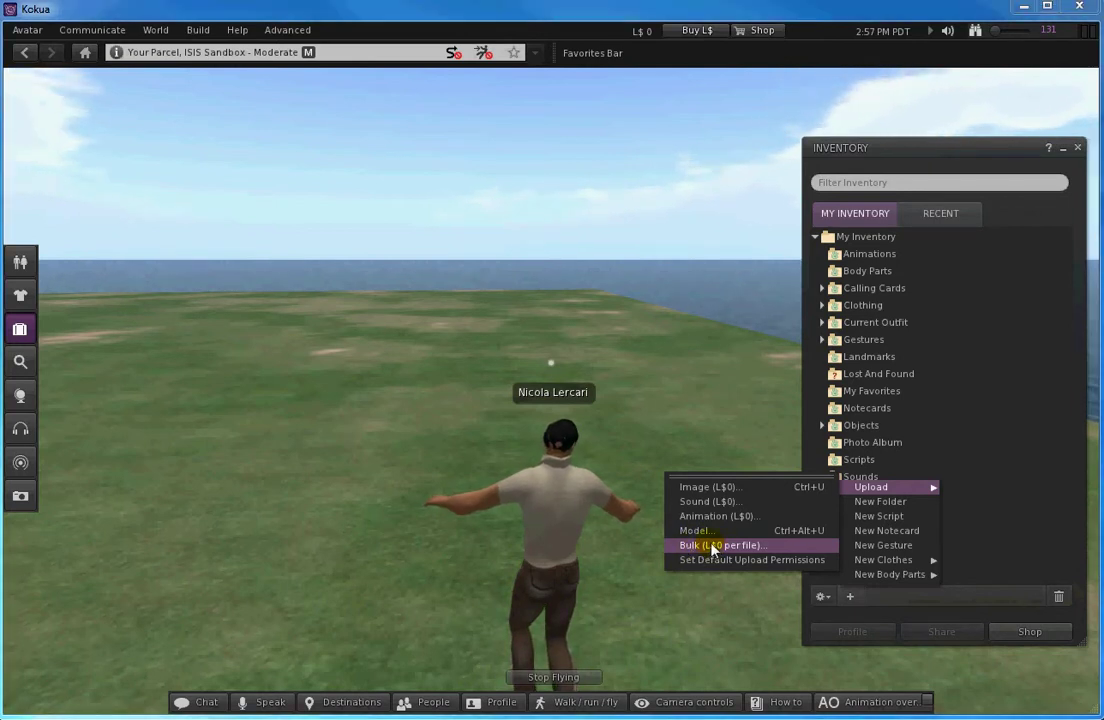
Step: Start a bulk upload and browse to Documents > duke_university > Projects > Trading_Races > modeling_materials > map_tiles
{"action": "left_click", "coordinate": [714, 547]}
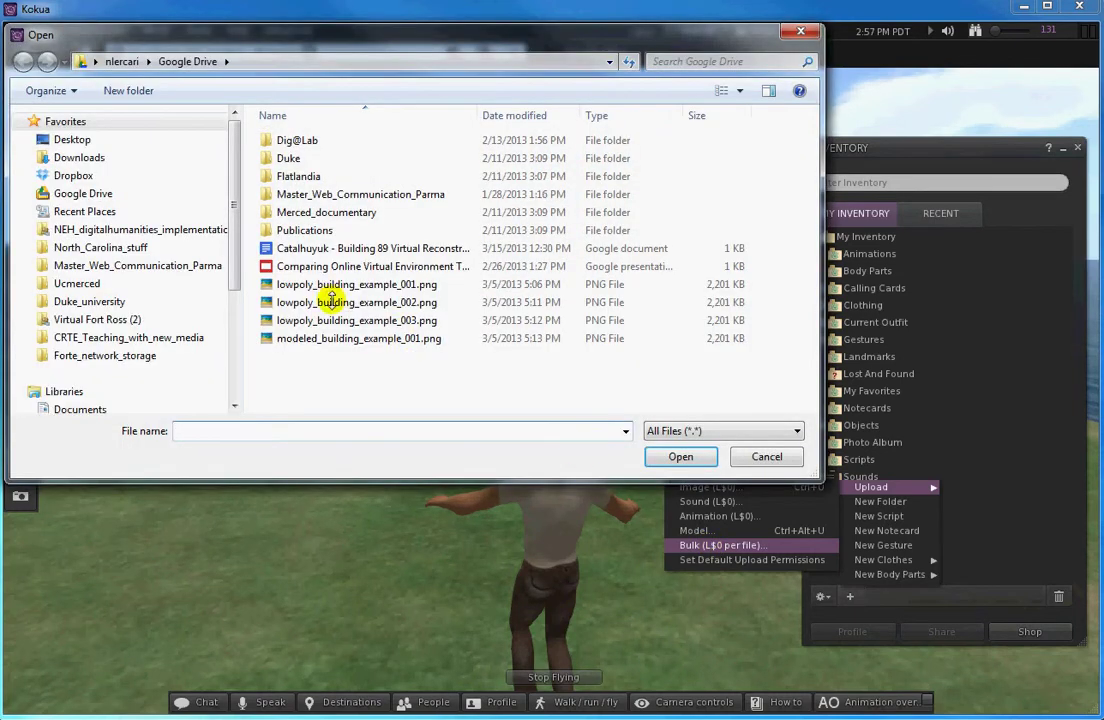
{"action": "scroll", "coordinate": [215, 255], "scroll_direction": "down", "scroll_amount": 3}
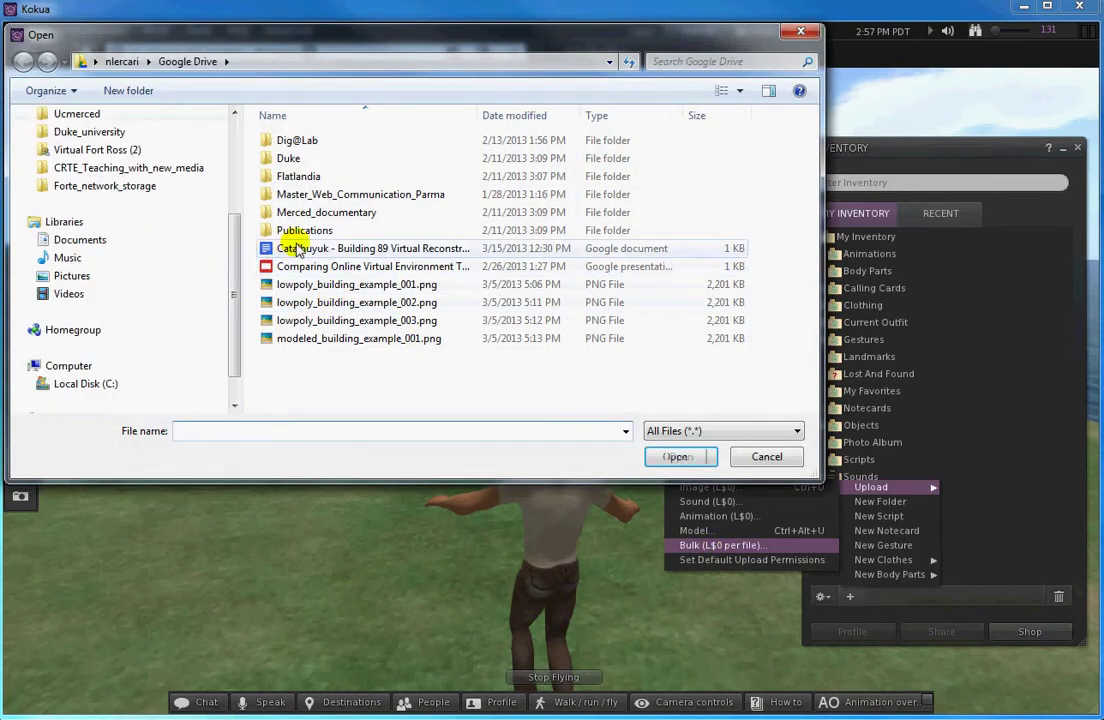
{"action": "left_click", "coordinate": [97, 240]}
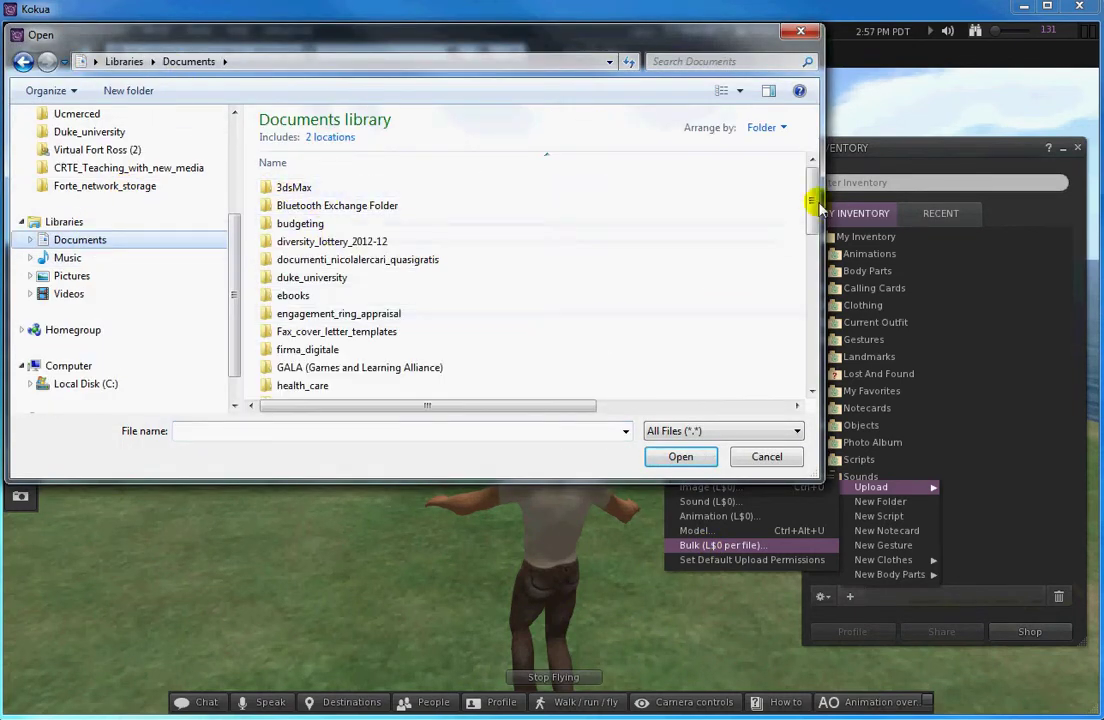
{"action": "left_click_drag", "start_coordinate": [815, 205], "coordinate": [811, 225]}
{"action": "left_click", "coordinate": [320, 209]}
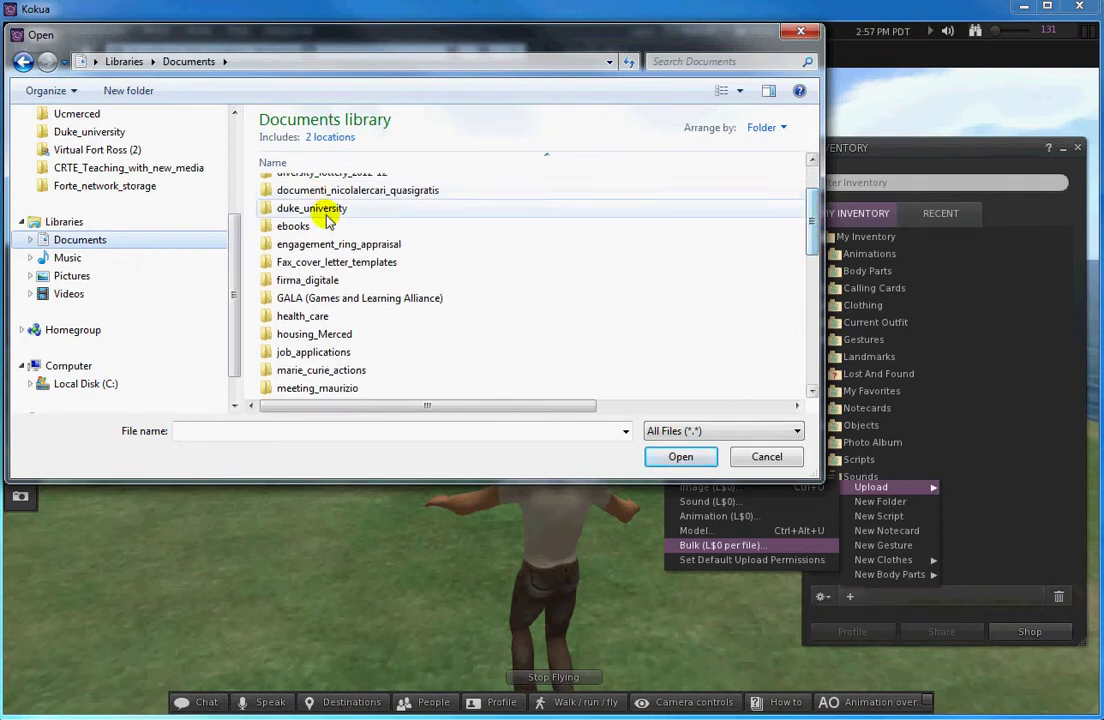
{"action": "left_click", "coordinate": [320, 211]}
{"action": "double_click", "coordinate": [270, 210]}
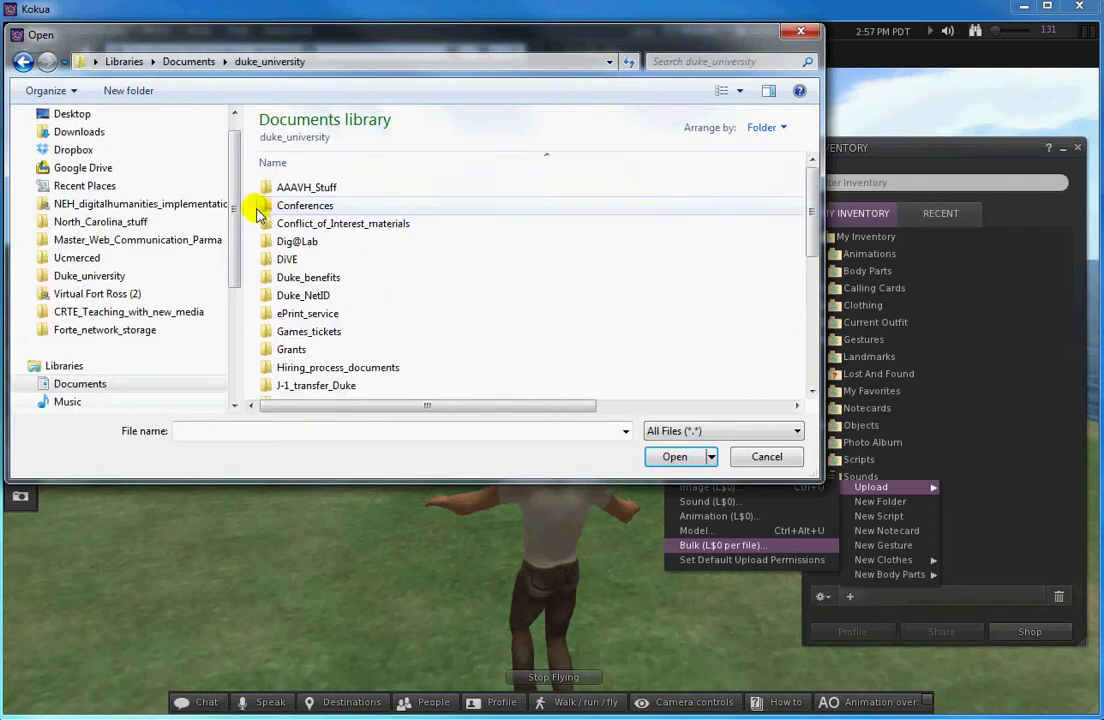
{"action": "scroll", "coordinate": [315, 345], "scroll_direction": "down", "scroll_amount": 5}
{"action": "double_click", "coordinate": [270, 292]}
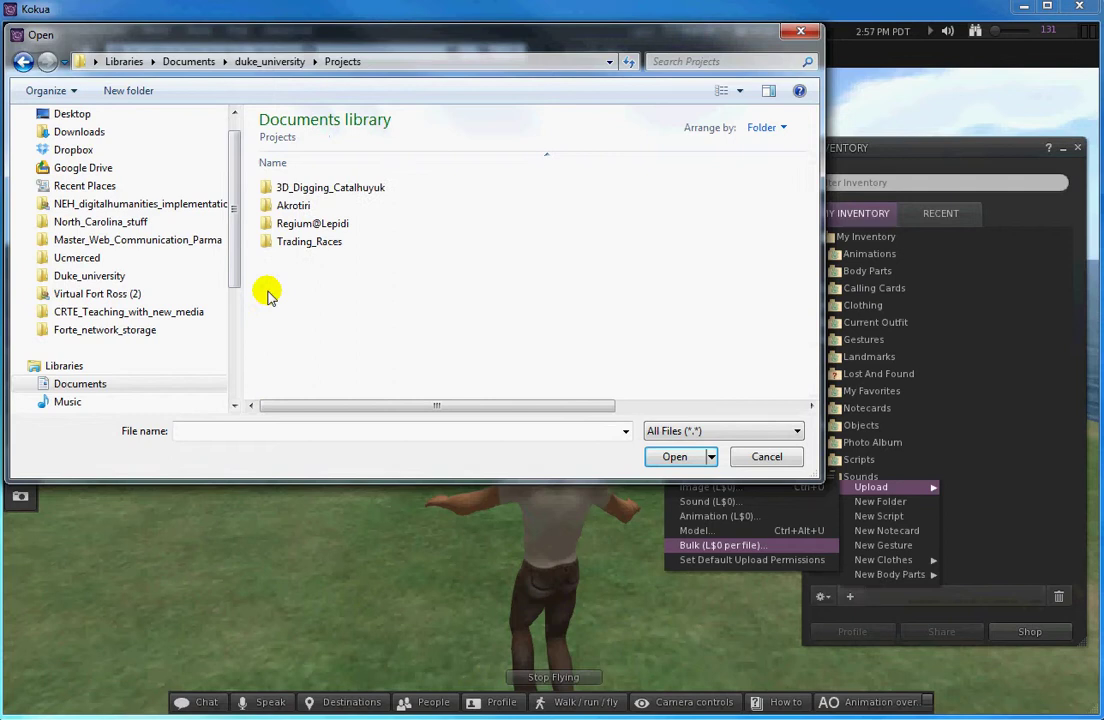
{"action": "double_click", "coordinate": [264, 244]}
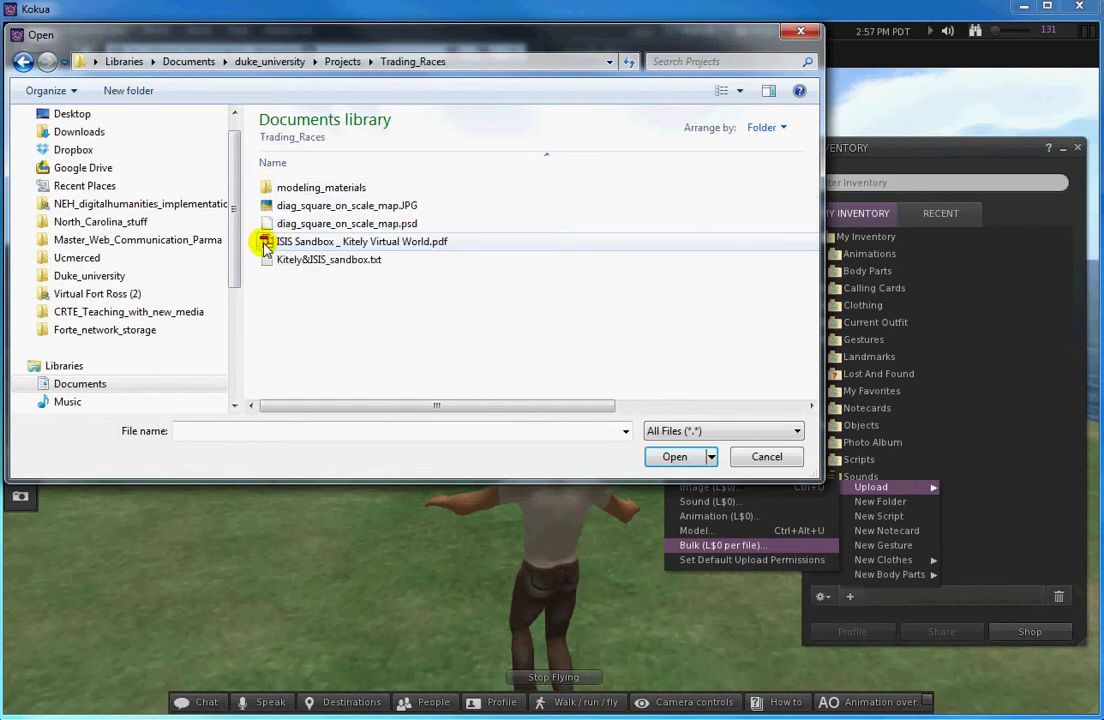
{"action": "double_click", "coordinate": [266, 186]}
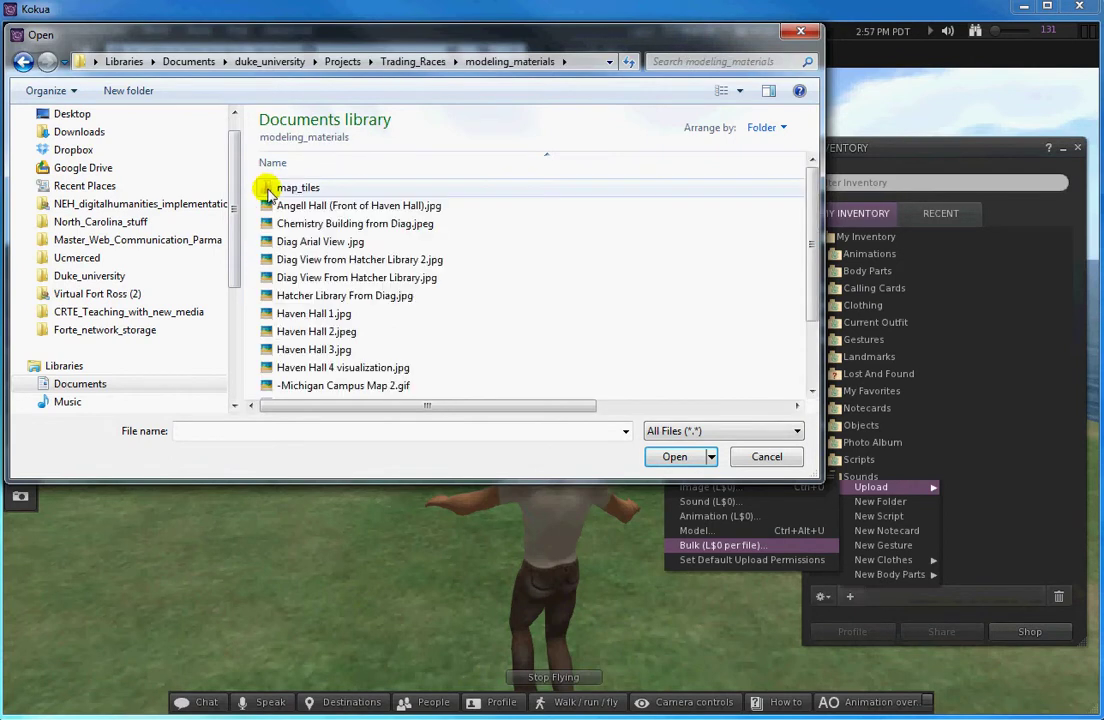
{"action": "double_click", "coordinate": [268, 190]}
Step: Select all tiles MU_tile_0000_A01 through MU_tile_0024_E05 and upload them
{"action": "left_click", "coordinate": [300, 188]}
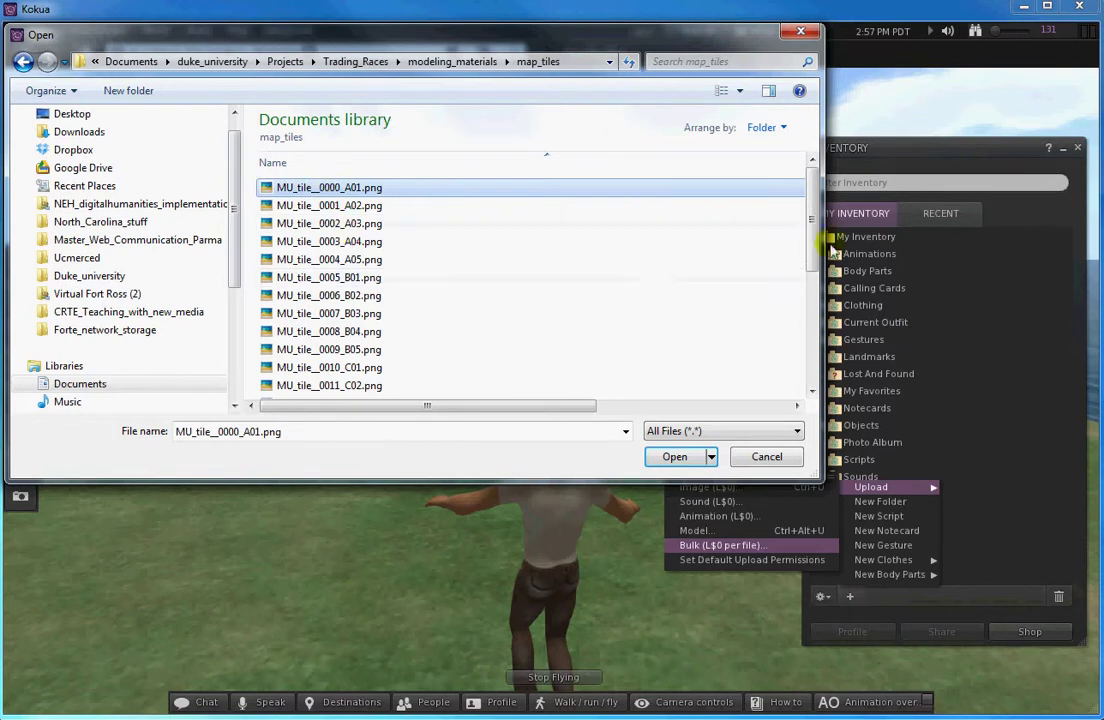
{"action": "left_click_drag", "start_coordinate": [812, 197], "coordinate": [808, 296]}
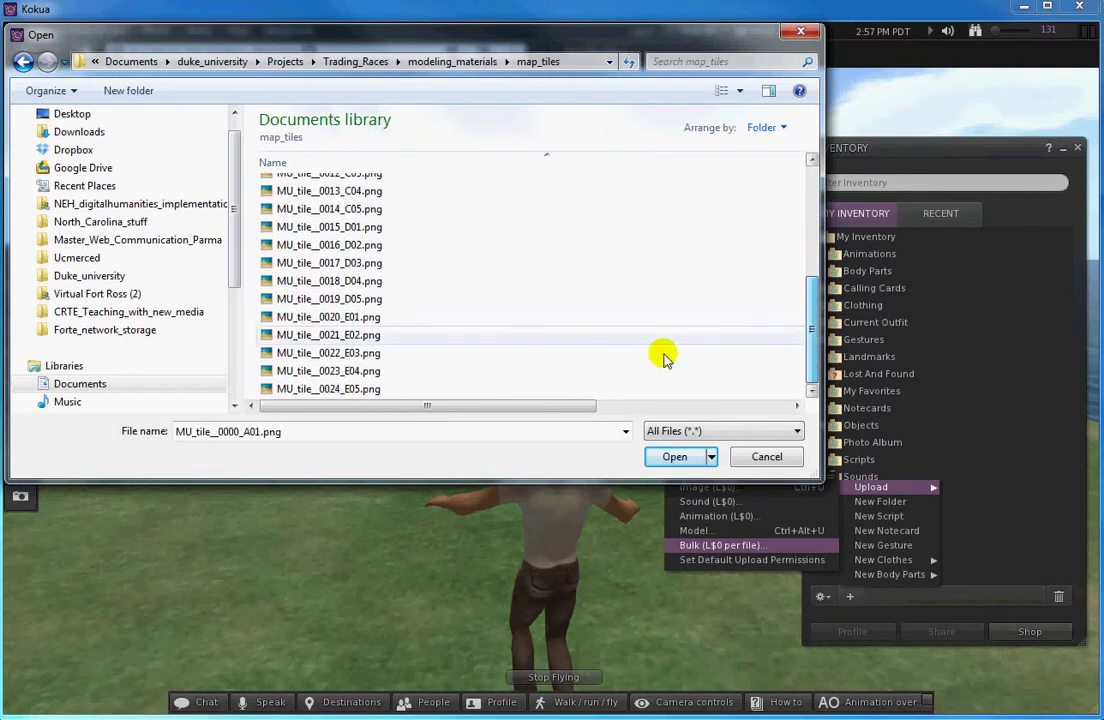
{"action": "left_click", "coordinate": [355, 391], "text": "shift"}
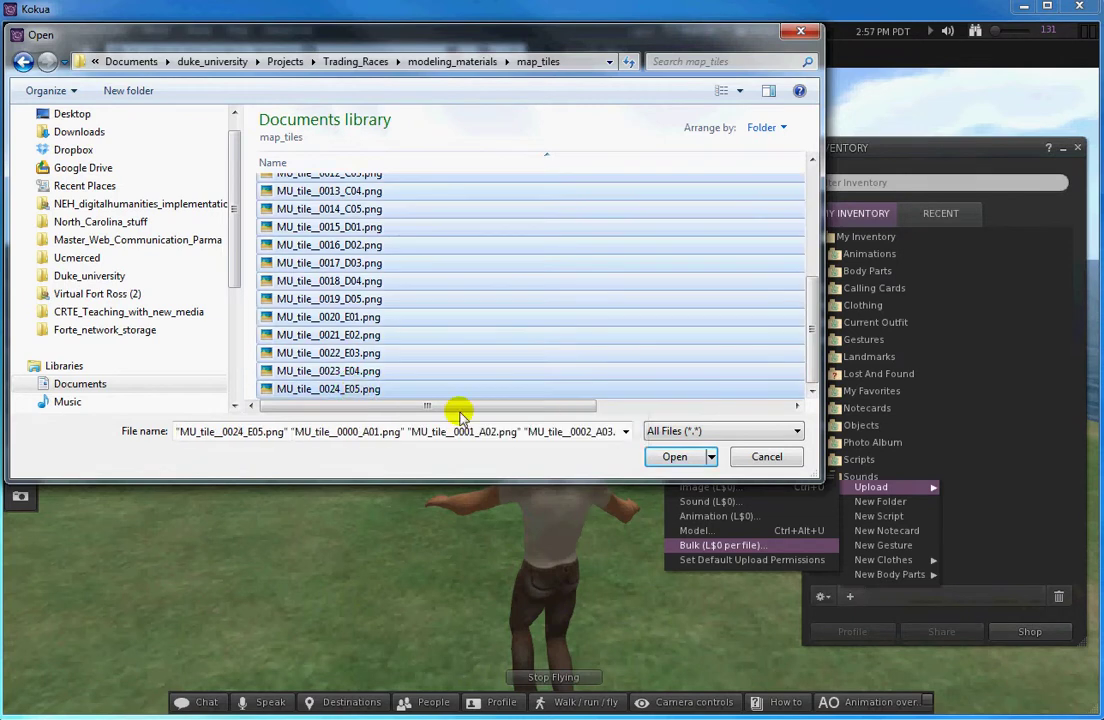
{"action": "left_click", "coordinate": [669, 461]}
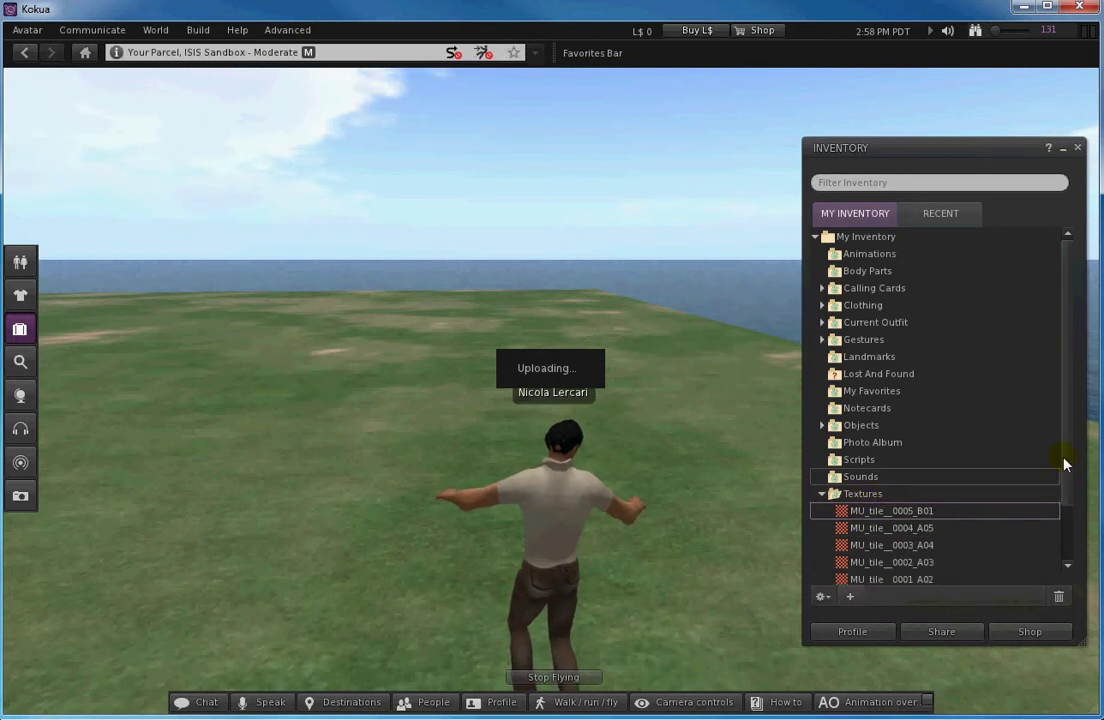
Step: Scroll the Textures folder to confirm the new tiles, down to MU_tile_0024_E05
{"action": "left_click_drag", "start_coordinate": [1067, 446], "coordinate": [1077, 510]}
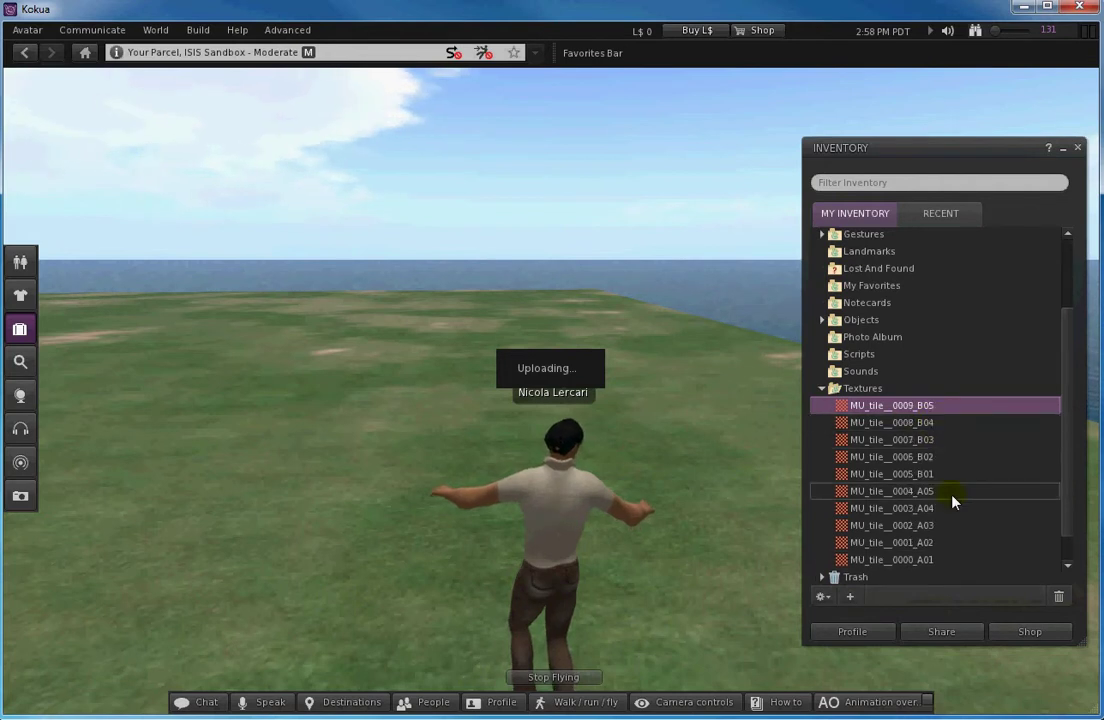
{"action": "left_click_drag", "start_coordinate": [1067, 446], "coordinate": [1072, 492]}
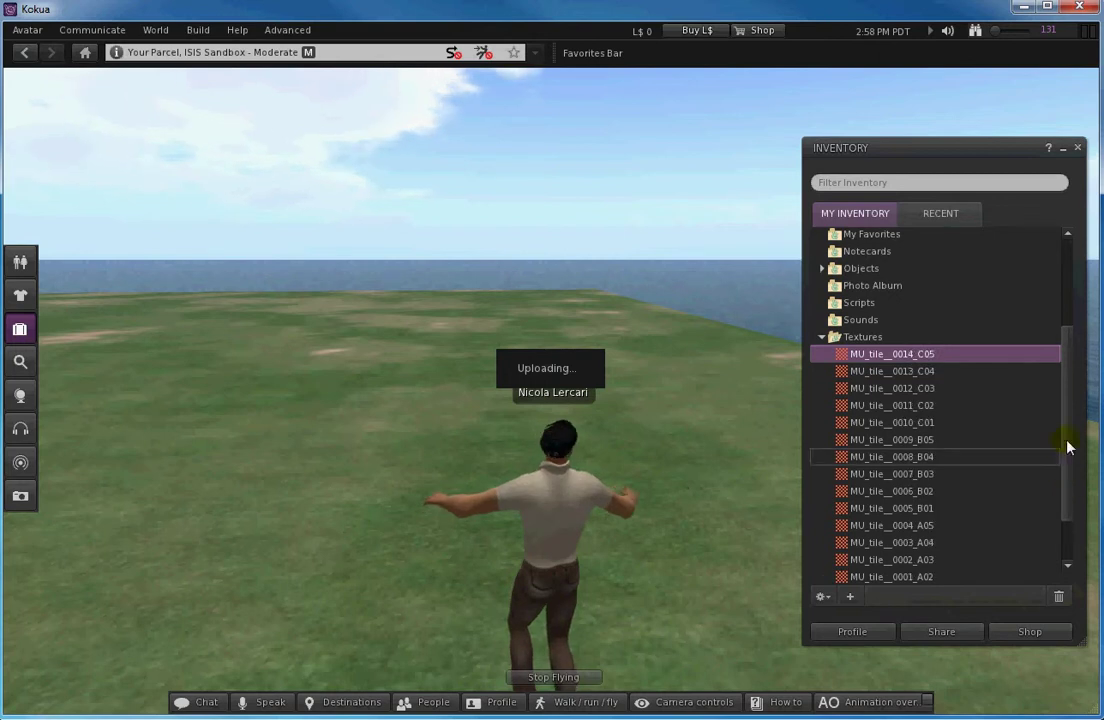
{"action": "left_click_drag", "start_coordinate": [1067, 422], "coordinate": [1065, 462]}
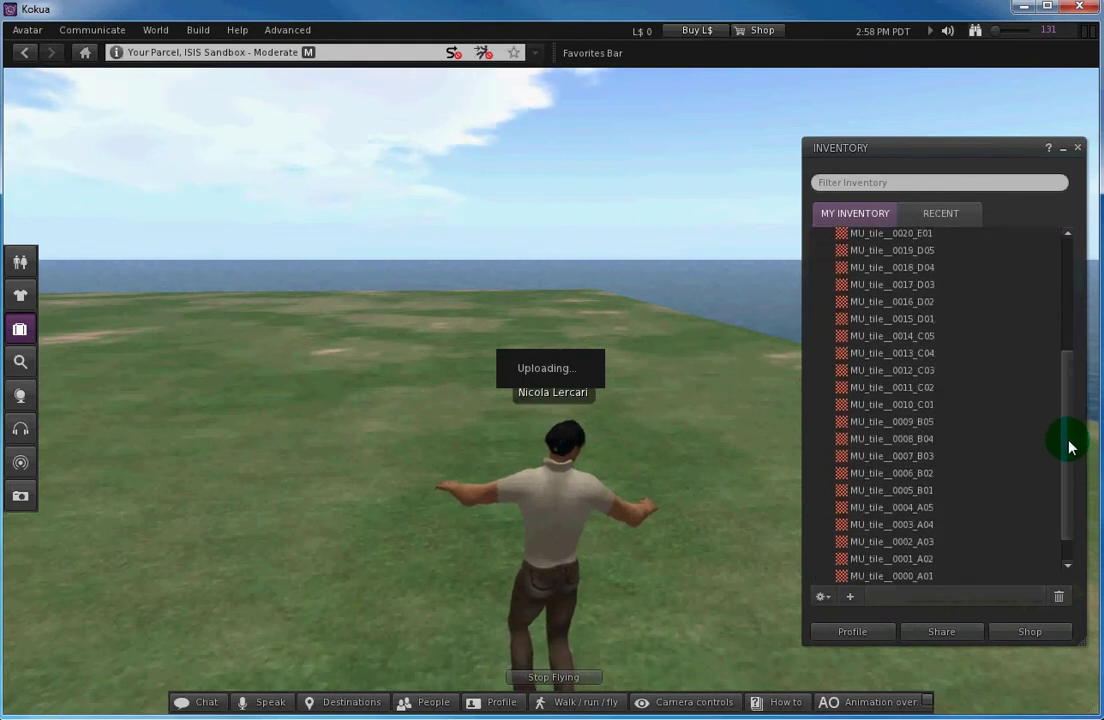
{"action": "left_click_drag", "start_coordinate": [1068, 447], "coordinate": [1066, 391]}
{"action": "left_click", "coordinate": [938, 374]}
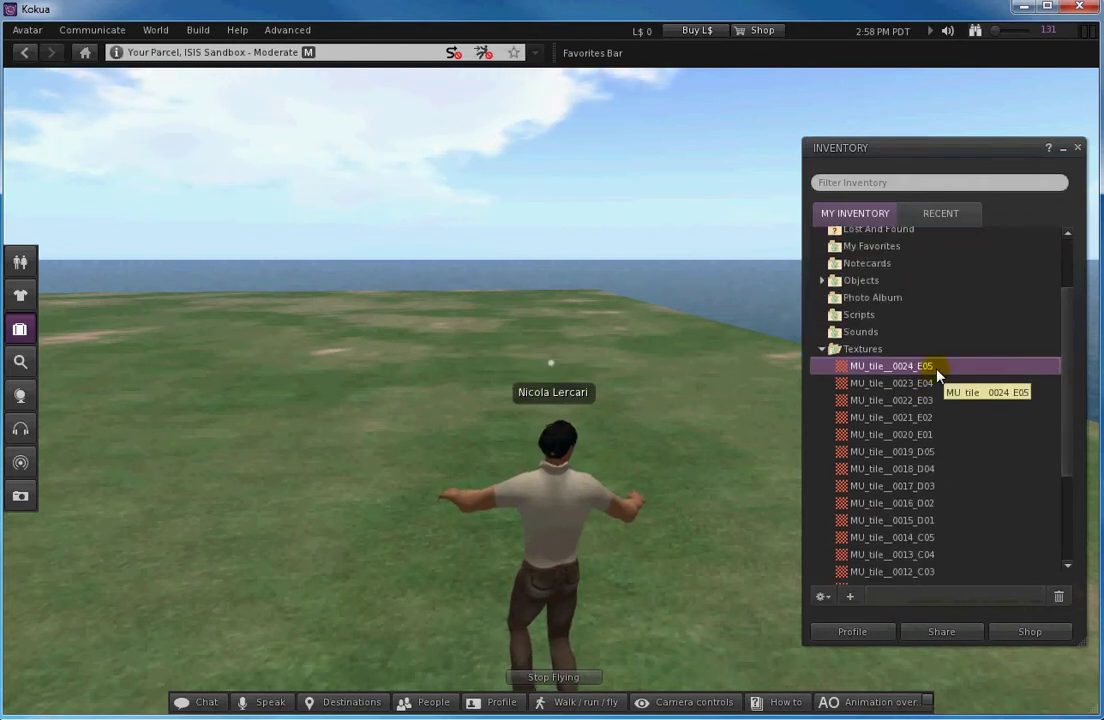
{"action": "mouse_move", "coordinate": [938, 374]}
{"action": "left_mouse_down"}
{"action": "mouse_move", "coordinate": [552, 391]}
{"action": "mouse_move", "coordinate": [567, 398]}
{"action": "left_mouse_up"}
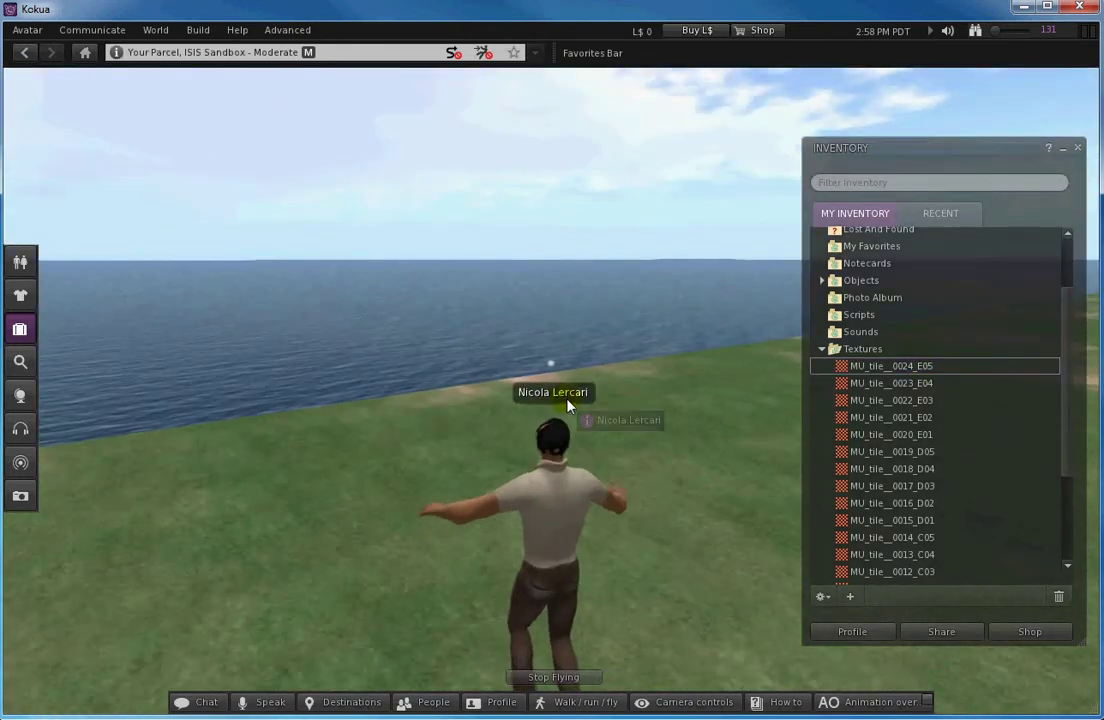
{"action": "mouse_move", "coordinate": [577, 355]}
{"action": "left_mouse_down"}
{"action": "mouse_move", "coordinate": [438, 466]}
{"action": "mouse_move", "coordinate": [462, 435]}
{"action": "mouse_move", "coordinate": [445, 444]}
{"action": "left_mouse_up"}
Step: Start building from the ground's context menu and choose the Cube tool
{"action": "right_click", "coordinate": [445, 444]}
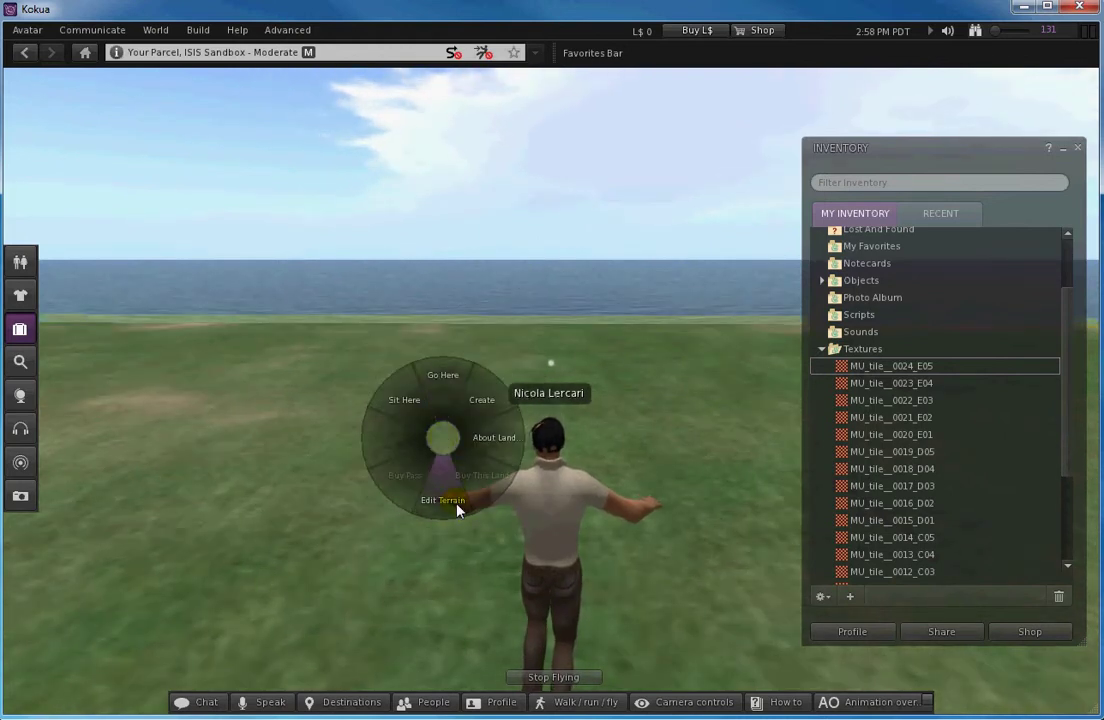
{"action": "left_click", "coordinate": [491, 403]}
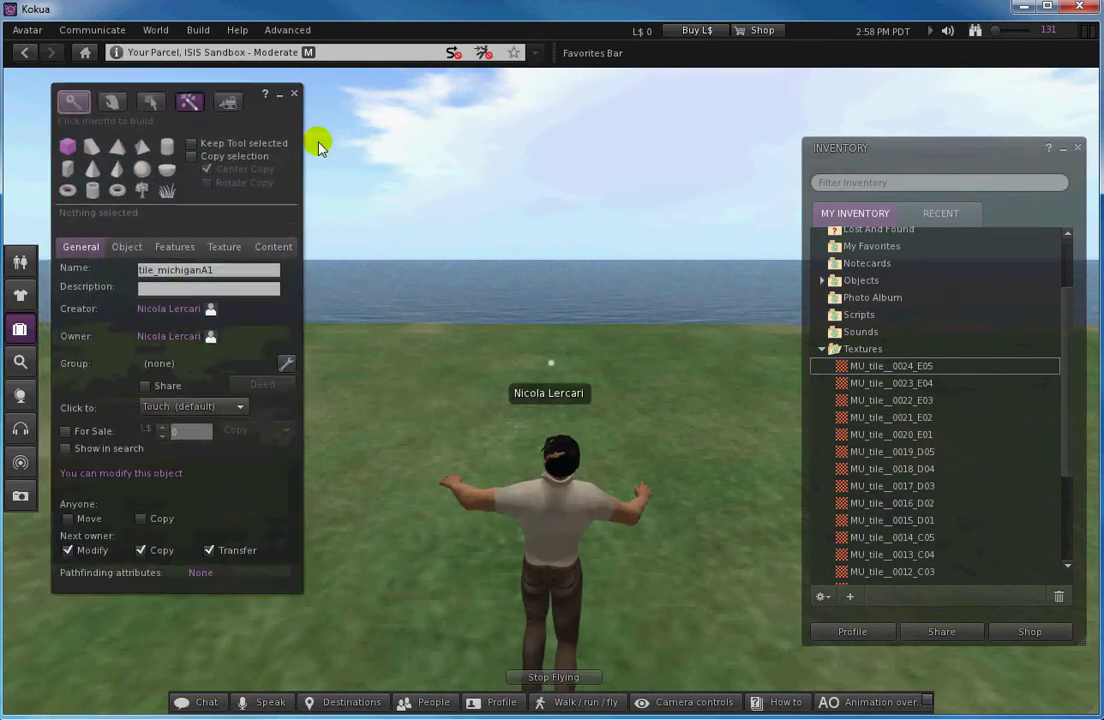
{"action": "mouse_move", "coordinate": [248, 93]}
{"action": "left_mouse_down"}
{"action": "mouse_move", "coordinate": [257, 163]}
{"action": "mouse_move", "coordinate": [237, 160]}
{"action": "left_mouse_up"}
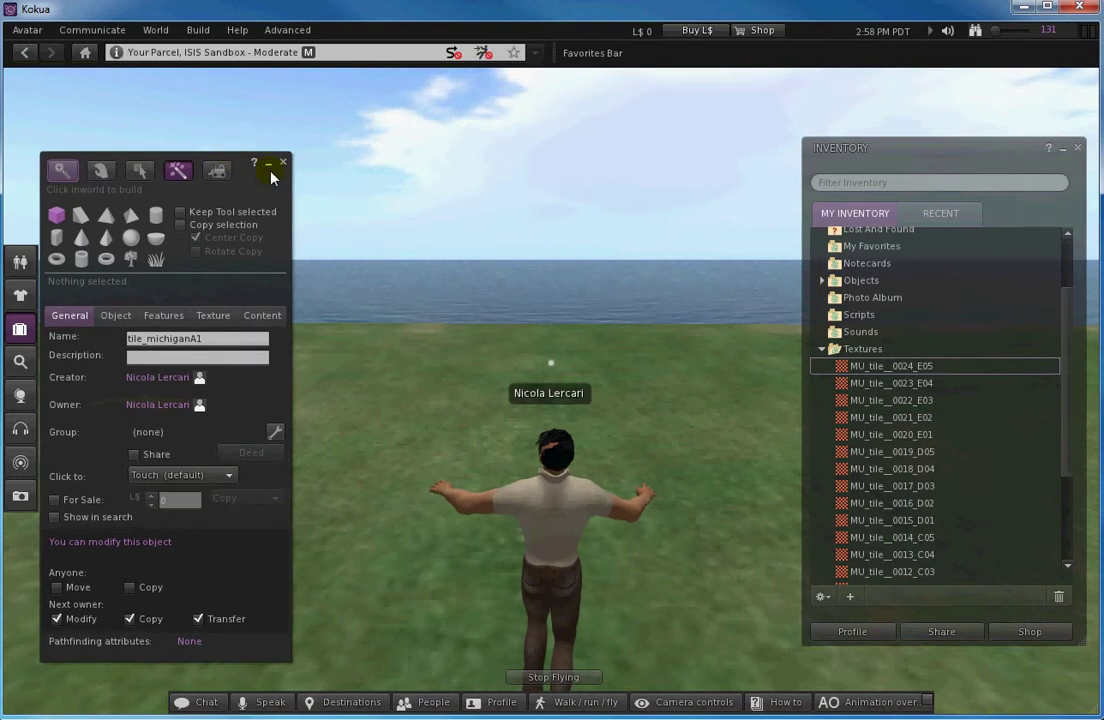
{"action": "left_click", "coordinate": [57, 215]}
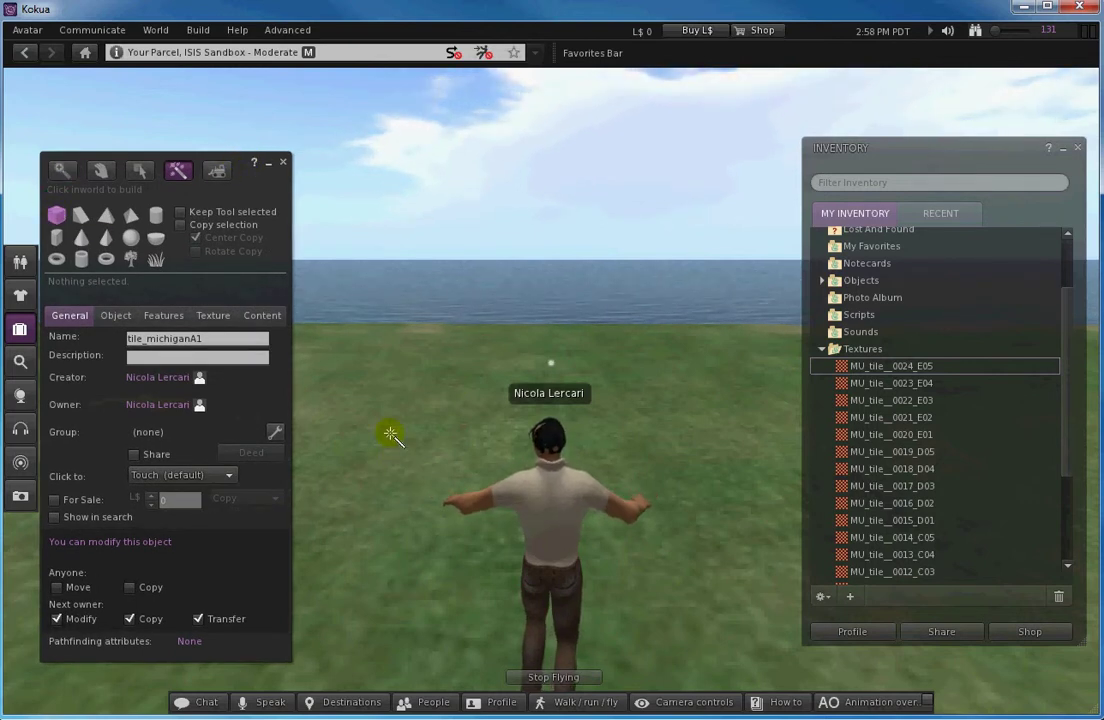
Step: Correct the object name from tile_michiganA1 to tile_michiganA01
{"action": "double_click", "coordinate": [180, 341]}
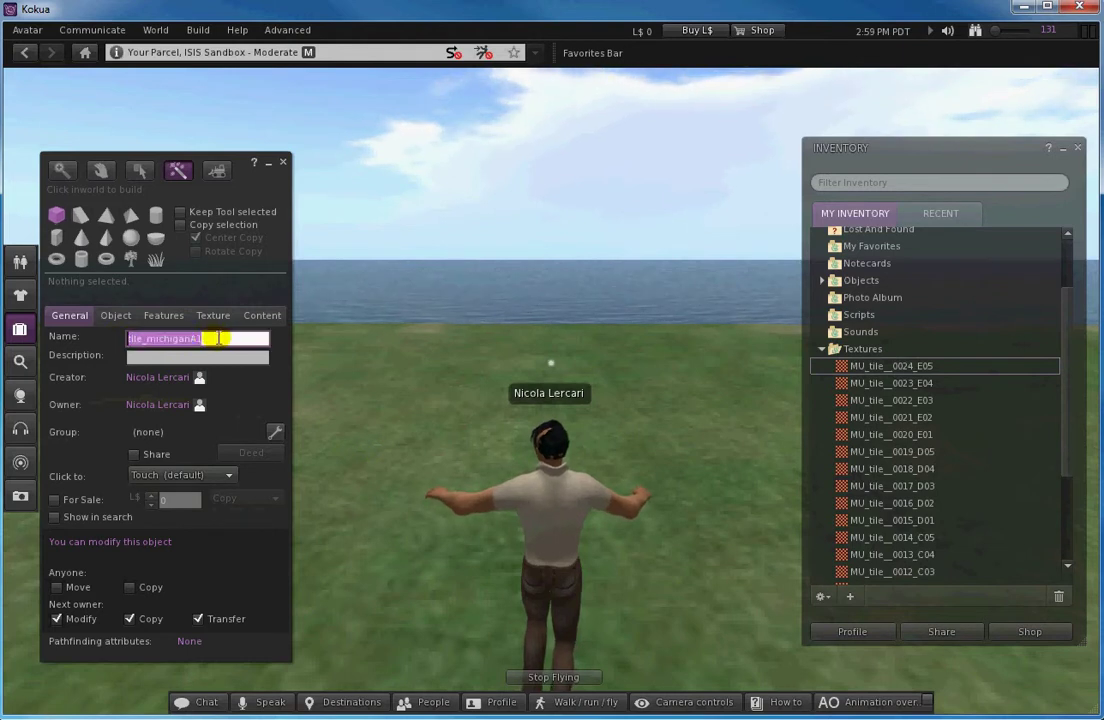
{"action": "double_click", "coordinate": [140, 338]}
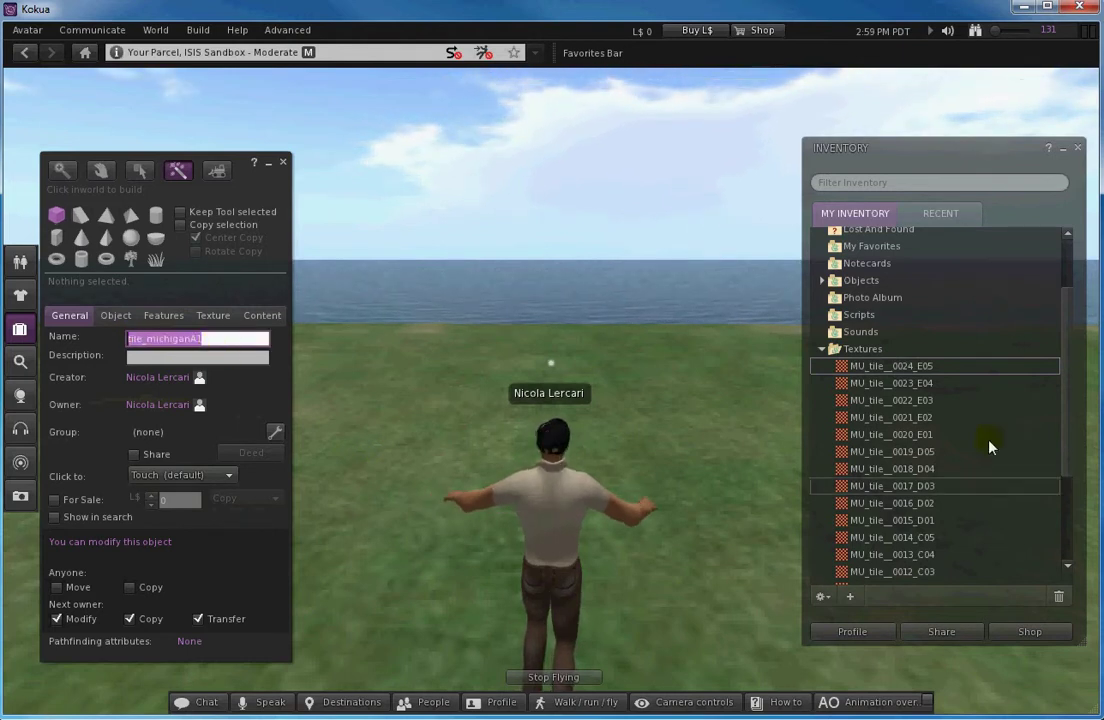
{"action": "left_click_drag", "start_coordinate": [1064, 384], "coordinate": [1058, 511]}
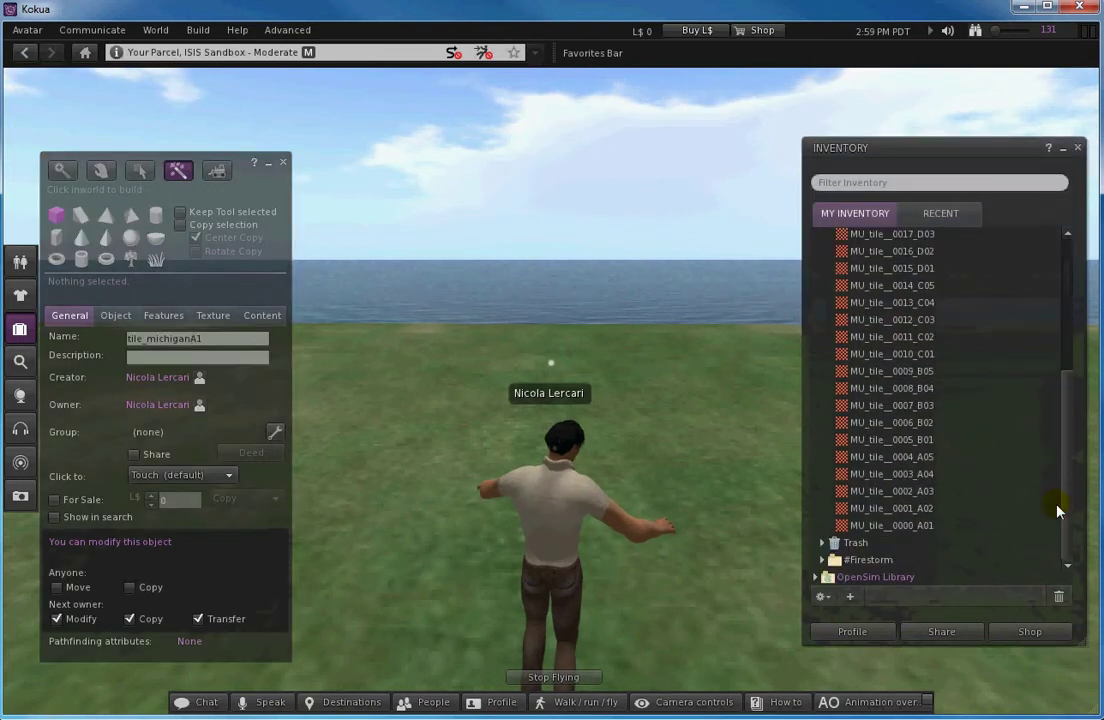
{"action": "left_click", "coordinate": [200, 340]}
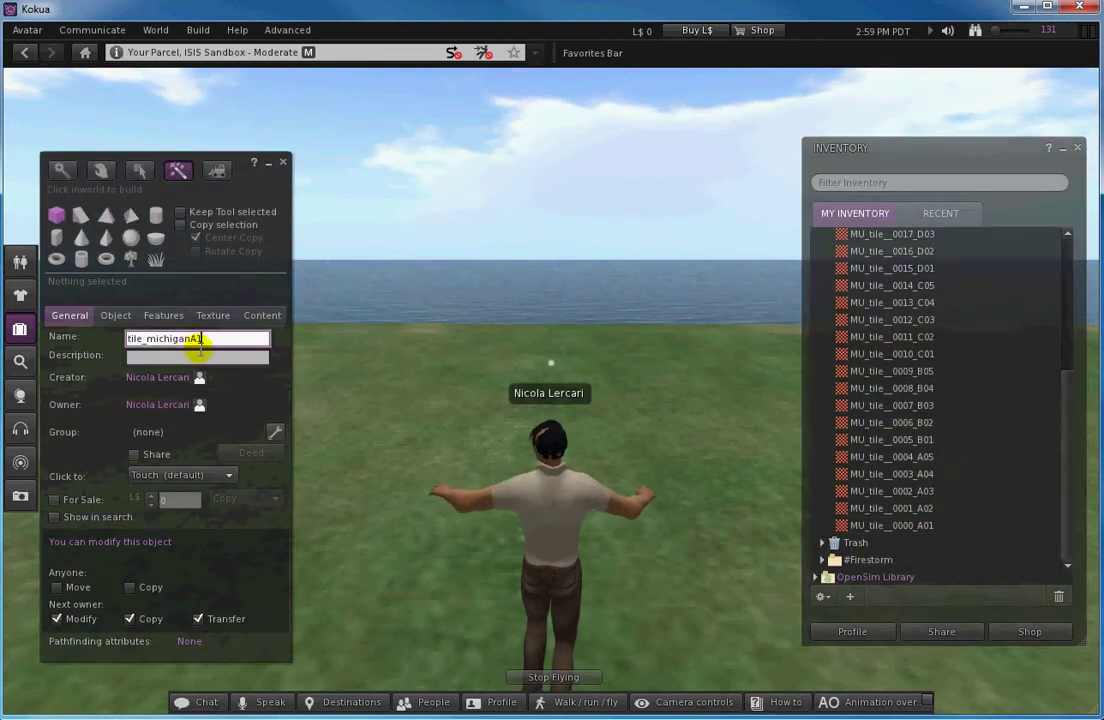
{"action": "type", "text": "01"}
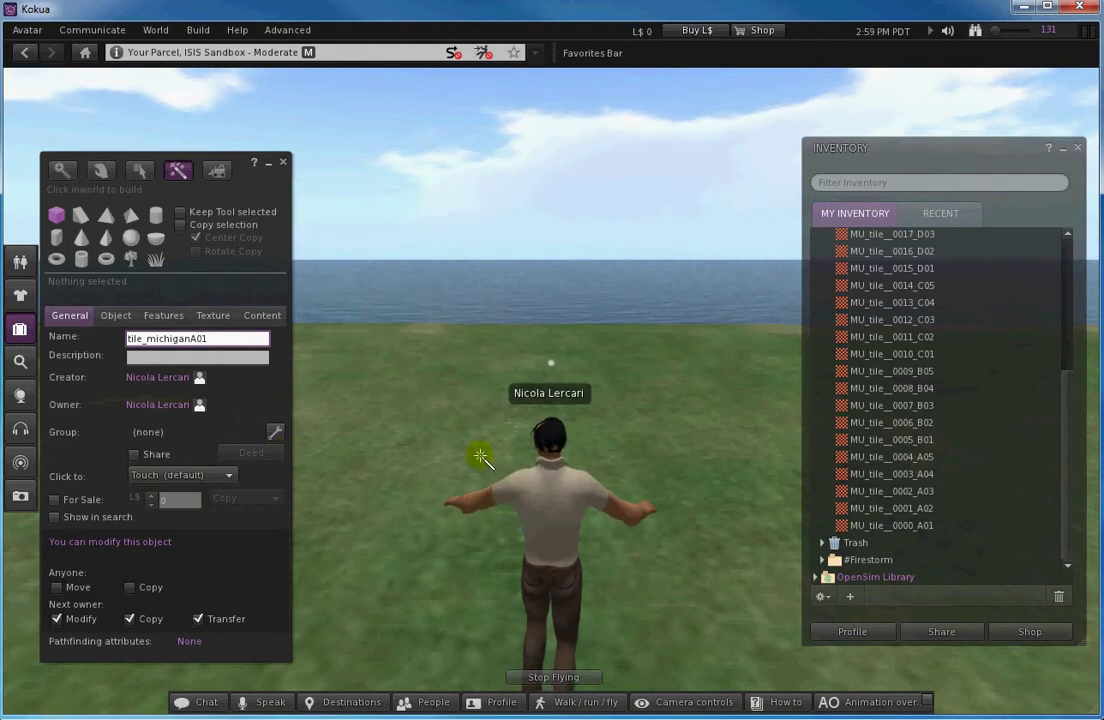
Step: Rez a box on the ground and size it 64 × 64 × 1 m
{"action": "left_click", "coordinate": [474, 452]}
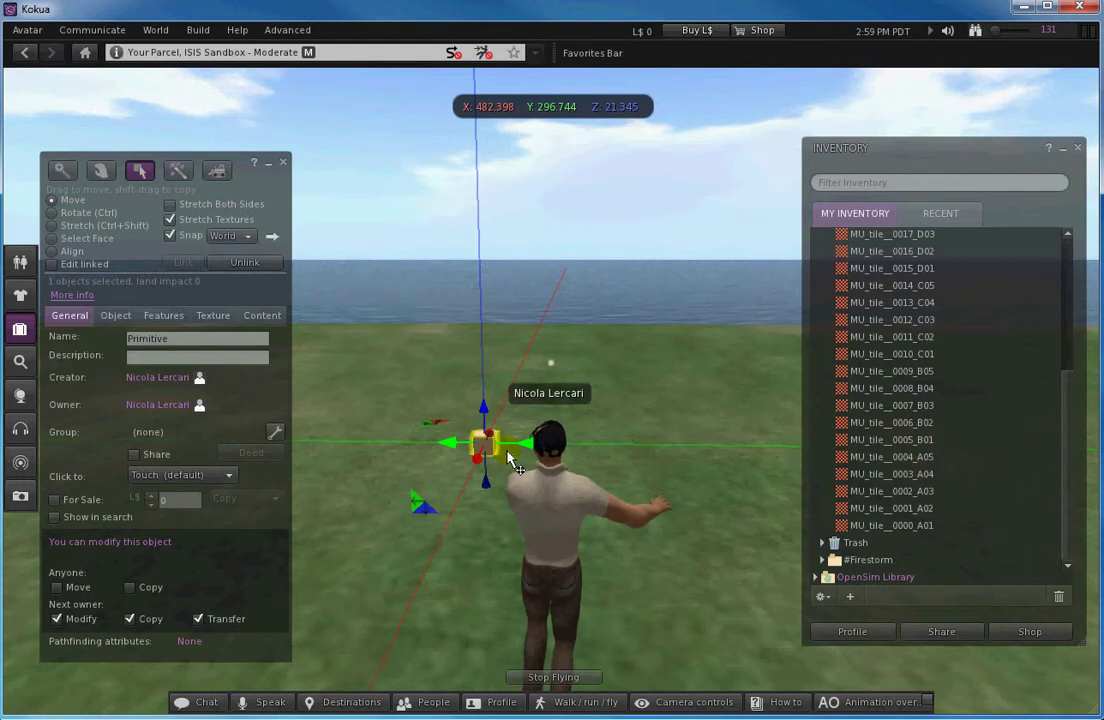
{"action": "left_click_drag", "start_coordinate": [221, 149], "coordinate": [241, 137]}
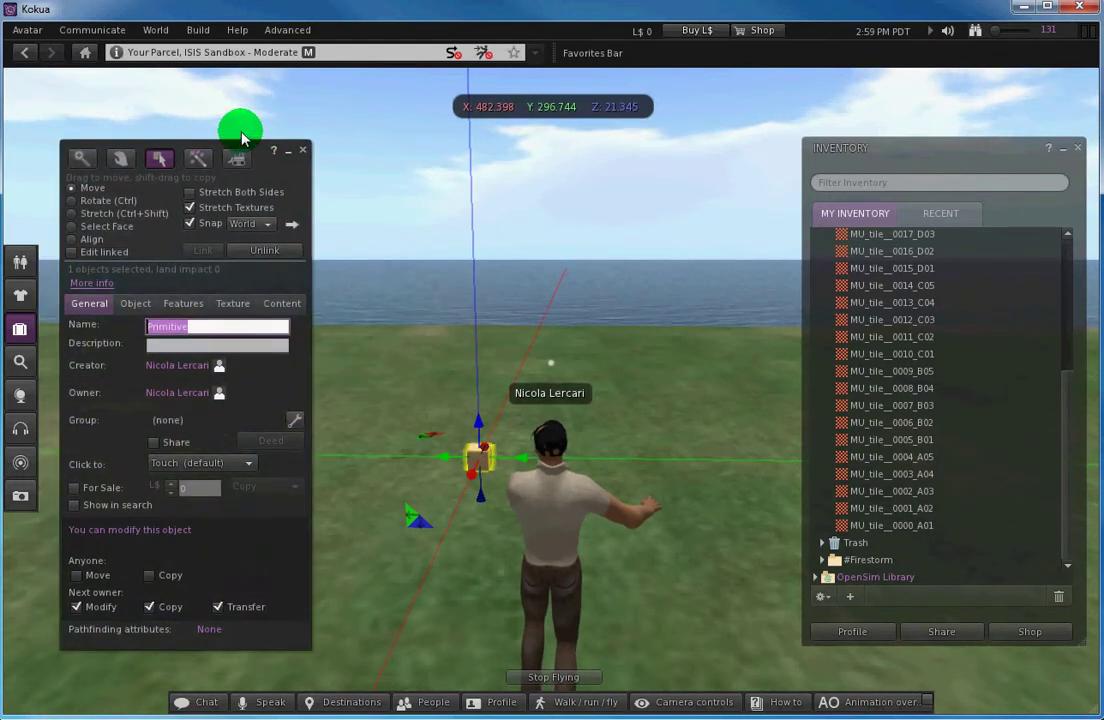
{"action": "left_click_drag", "start_coordinate": [284, 175], "coordinate": [279, 181]}
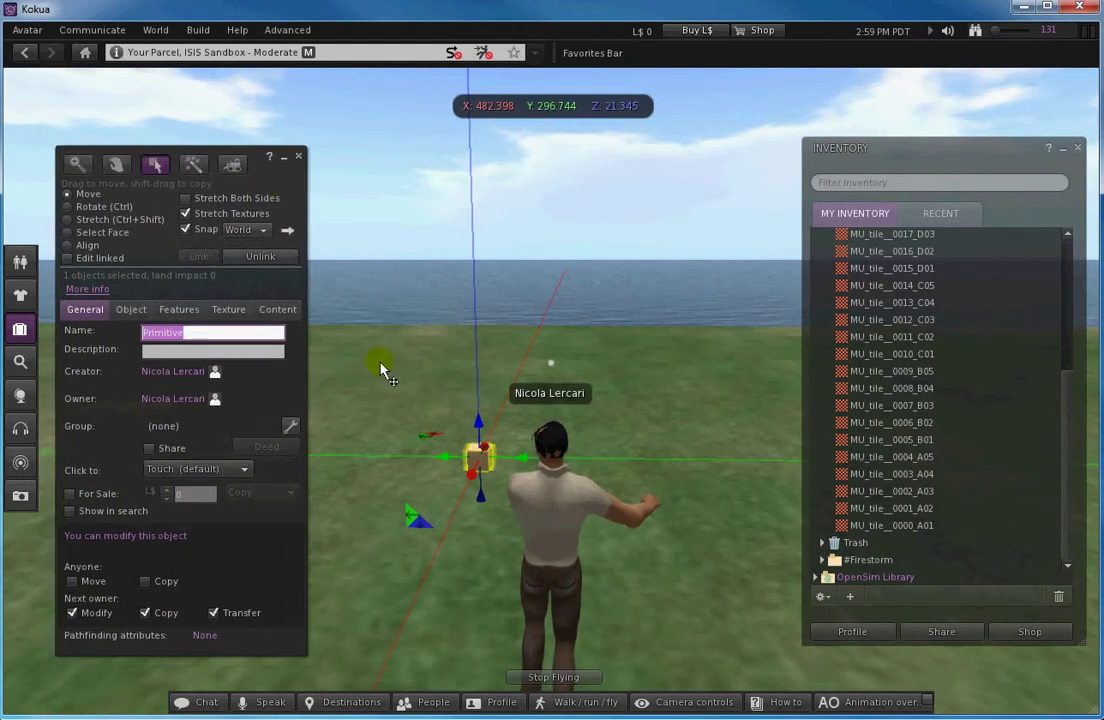
{"action": "left_click", "coordinate": [131, 309]}
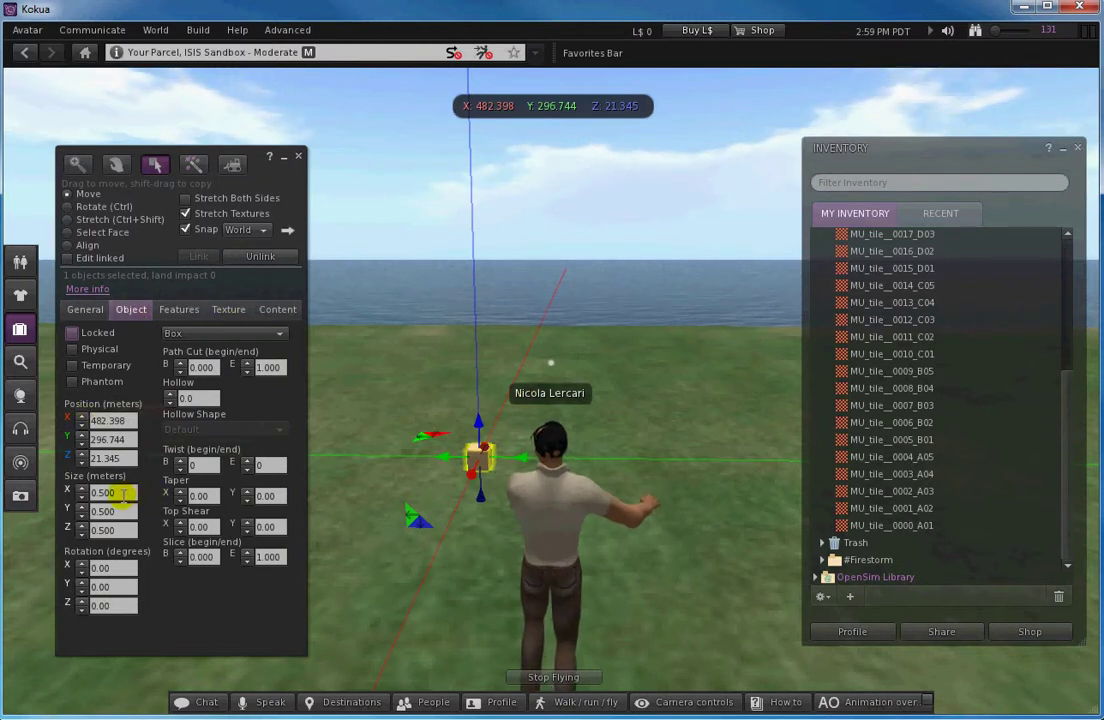
{"action": "left_click_drag", "start_coordinate": [127, 500], "coordinate": [84, 492]}
{"action": "type", "text": "64"}
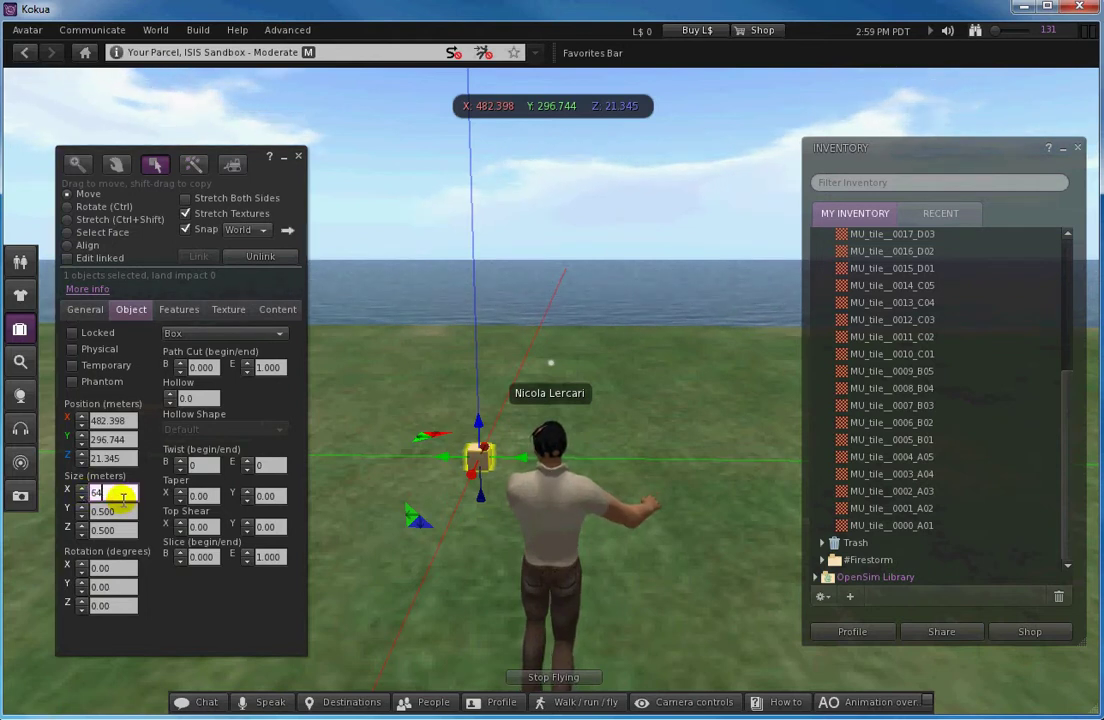
{"action": "left_click_drag", "start_coordinate": [120, 511], "coordinate": [72, 510]}
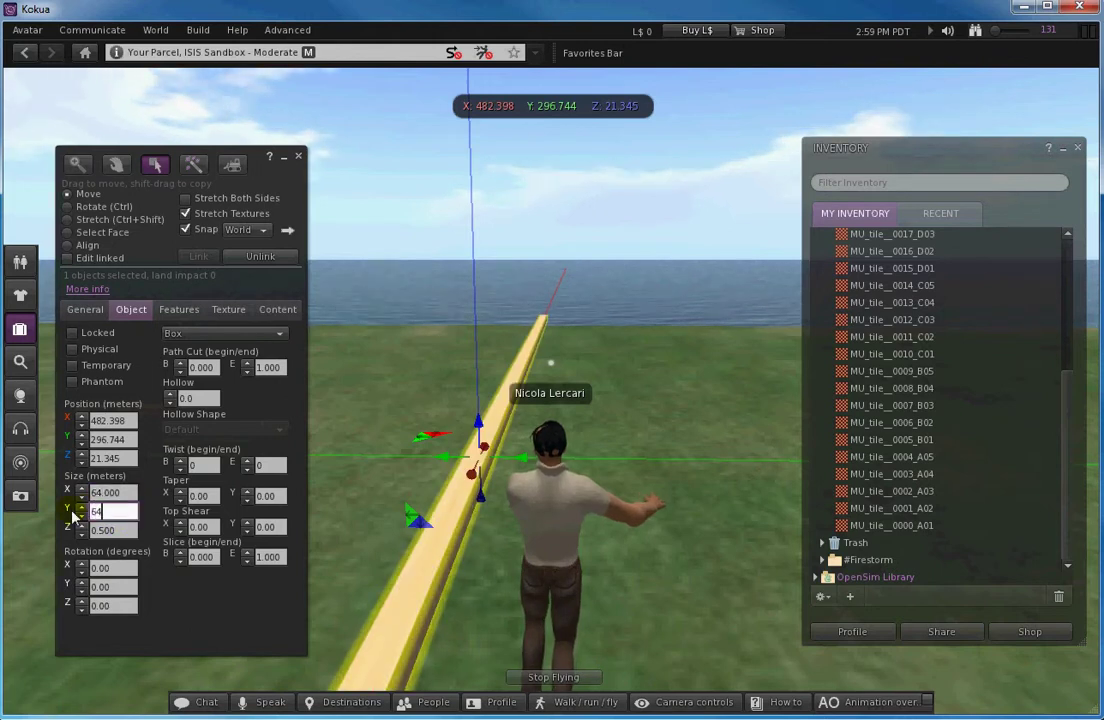
{"action": "left_click_drag", "start_coordinate": [115, 530], "coordinate": [72, 530]}
{"action": "type", "text": "1"}
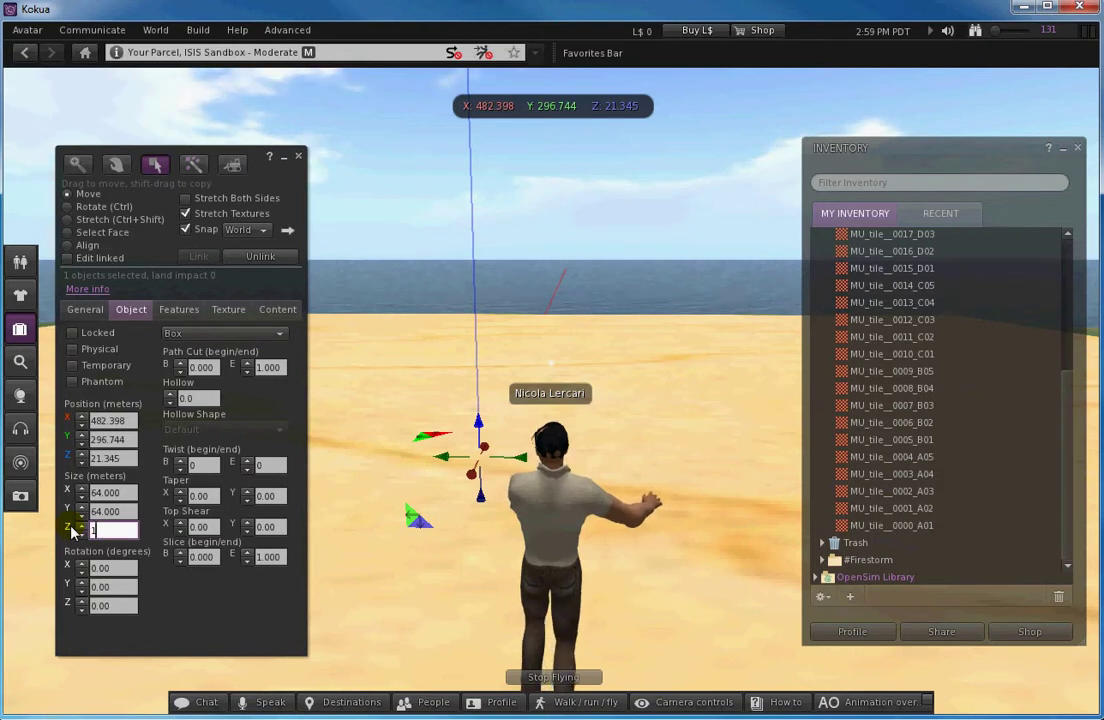
{"action": "key", "text": "Return"}
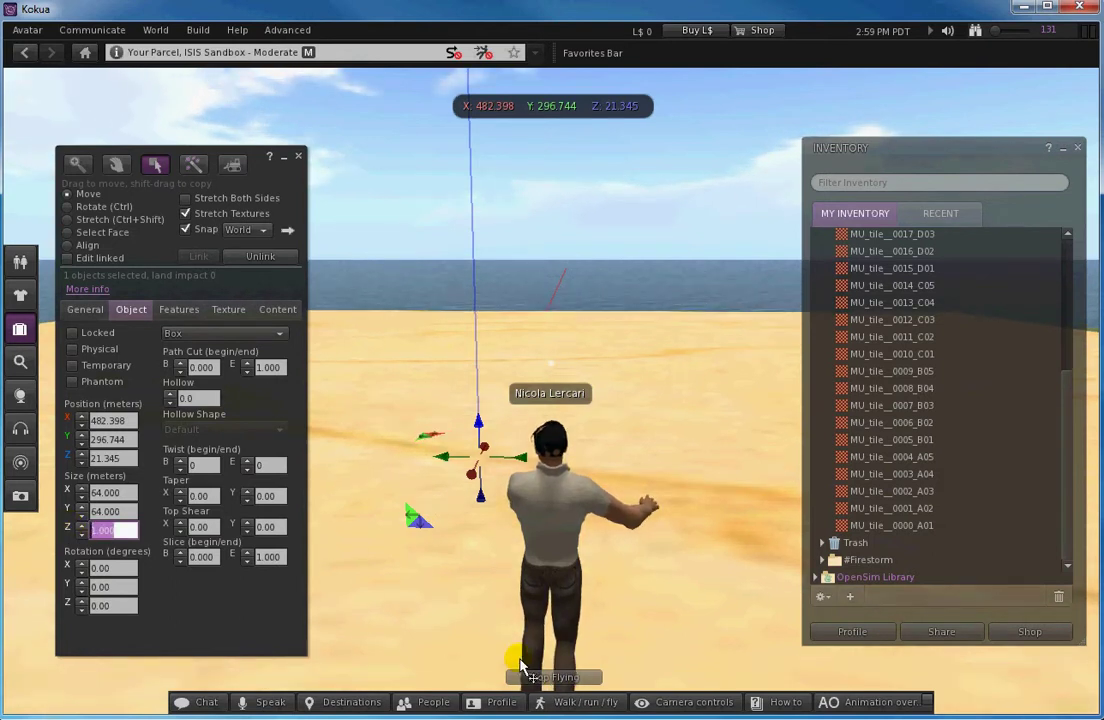
Step: Orbit around the slab and drag it down toward the ground, to about 20.67 m
{"action": "key", "text": "alt"}
{"action": "left_click_drag", "start_coordinate": [466, 652], "coordinate": [552, 370], "text": "alt"}
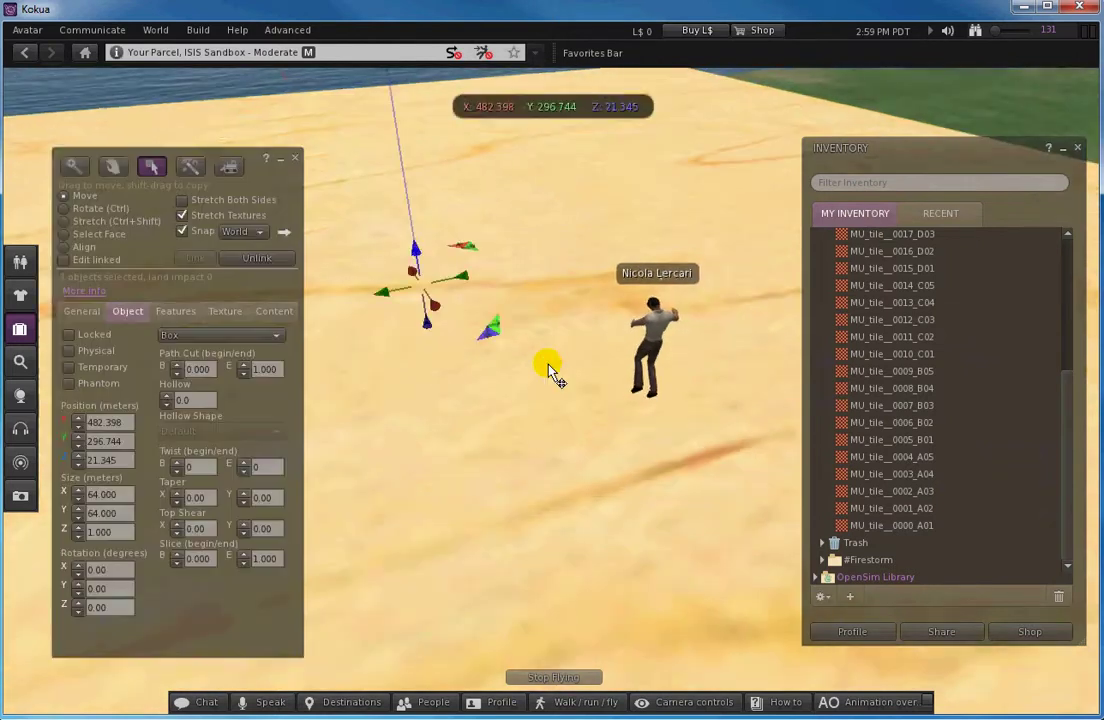
{"action": "scroll", "coordinate": [564, 365], "scroll_direction": "down", "scroll_amount": 3}
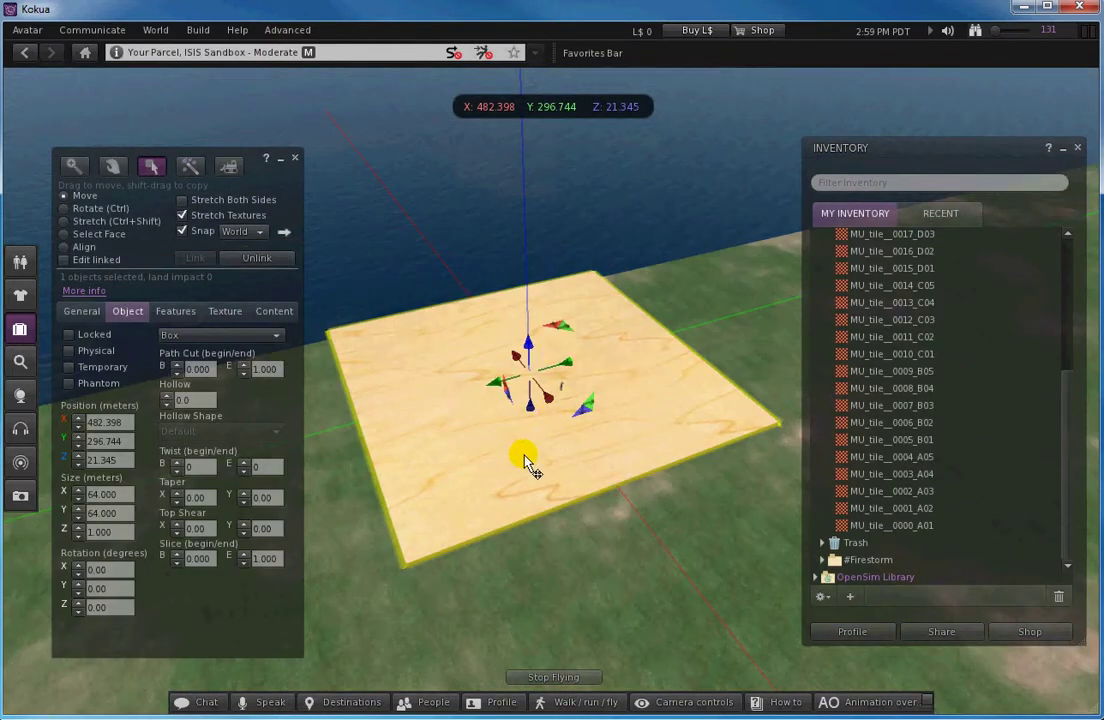
{"action": "left_click_drag", "start_coordinate": [520, 466], "coordinate": [552, 391], "text": "alt"}
{"action": "scroll", "coordinate": [569, 409], "scroll_direction": "up", "scroll_amount": 2}
{"action": "scroll", "coordinate": [577, 402], "scroll_direction": "down", "scroll_amount": 2}
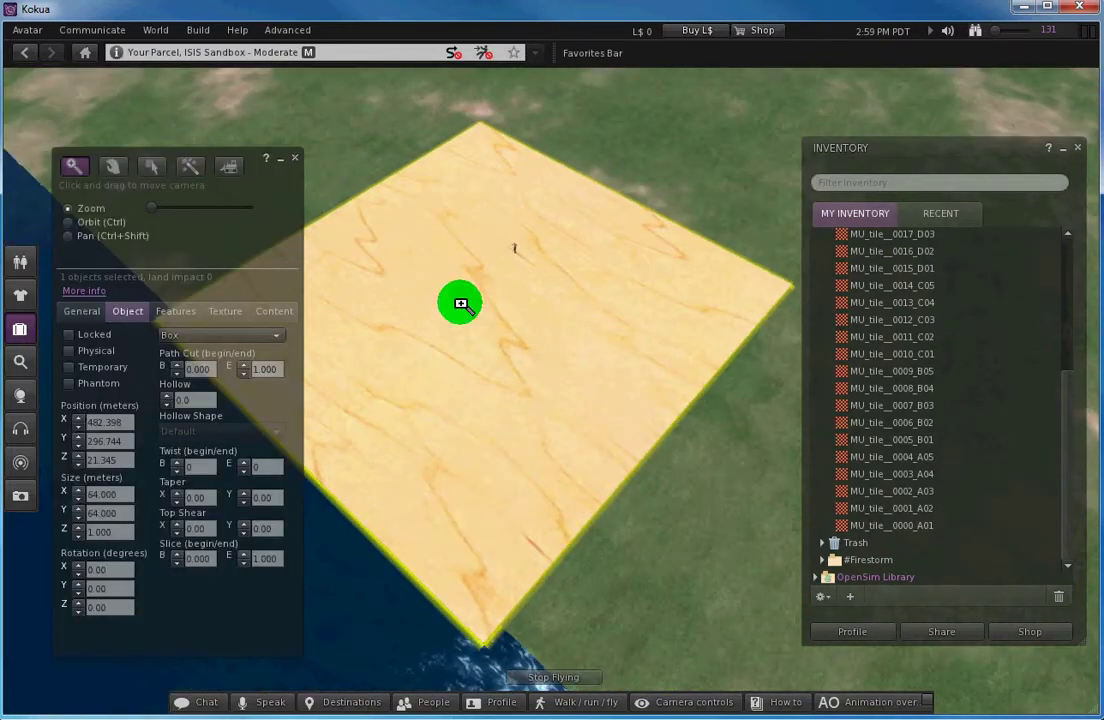
{"action": "left_click_drag", "start_coordinate": [460, 303], "coordinate": [560, 395], "text": "alt"}
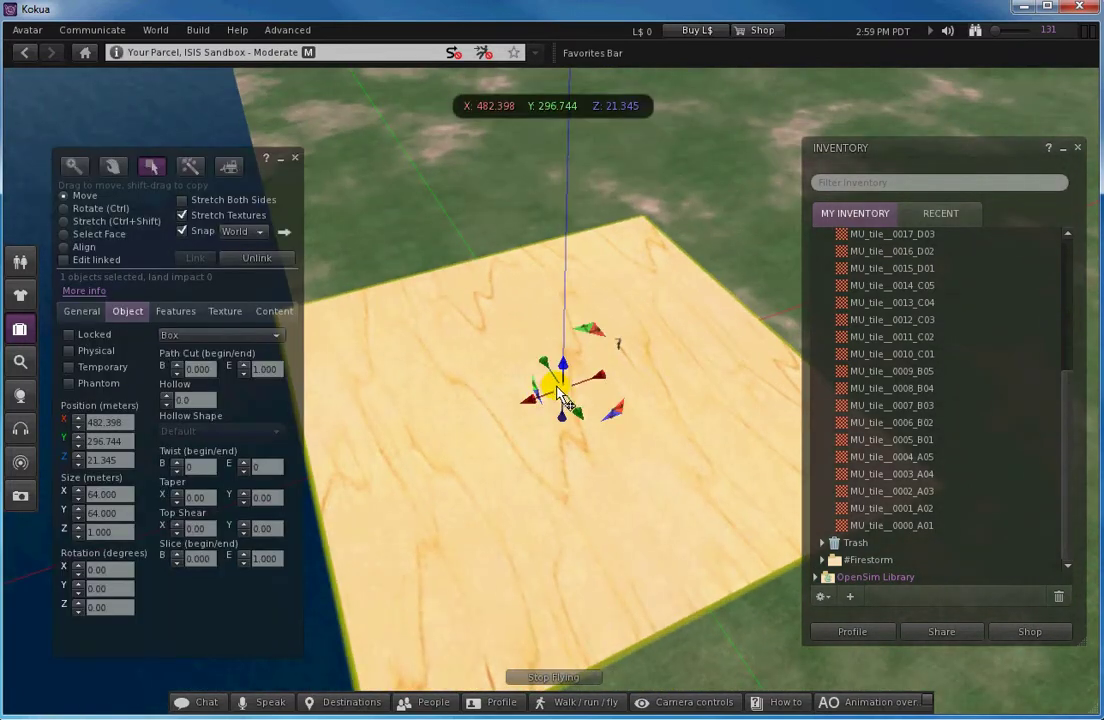
{"action": "mouse_move", "coordinate": [472, 428]}
{"action": "left_mouse_down", "text": "alt"}
{"action": "mouse_move", "coordinate": [552, 391]}
{"action": "mouse_move", "coordinate": [556, 428]}
{"action": "left_mouse_up", "text": "alt"}
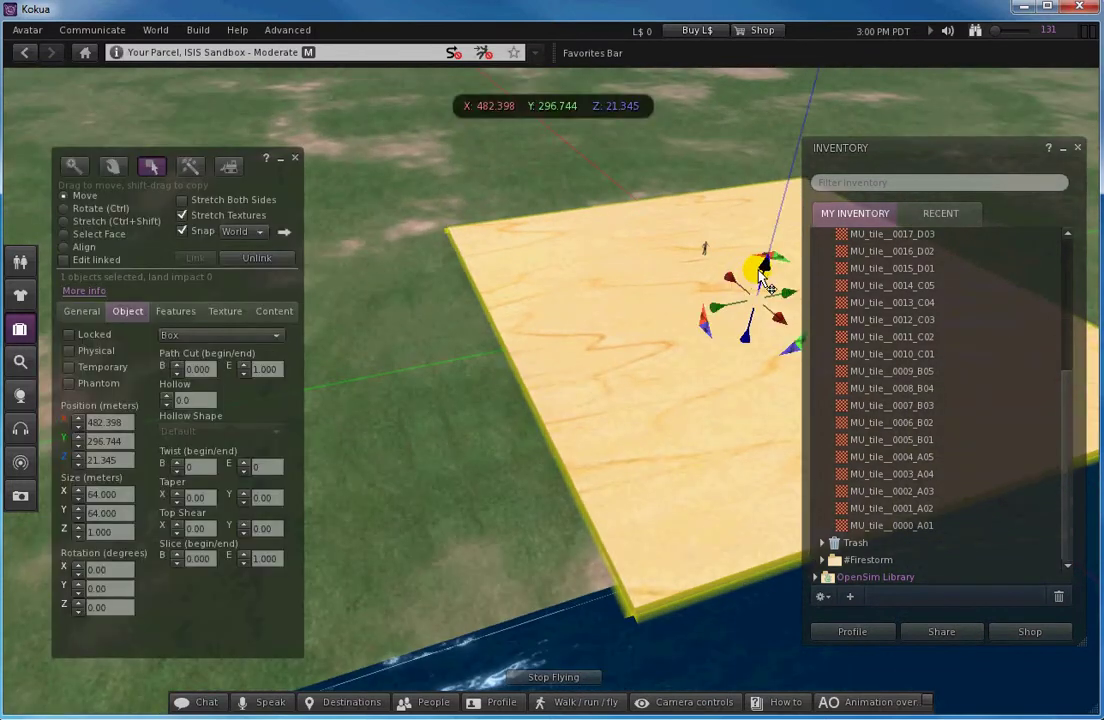
{"action": "mouse_move", "coordinate": [763, 265]}
{"action": "left_mouse_down"}
{"action": "mouse_move", "coordinate": [758, 290]}
{"action": "mouse_move", "coordinate": [759, 259]}
{"action": "mouse_move", "coordinate": [752, 272]}
{"action": "left_mouse_up"}
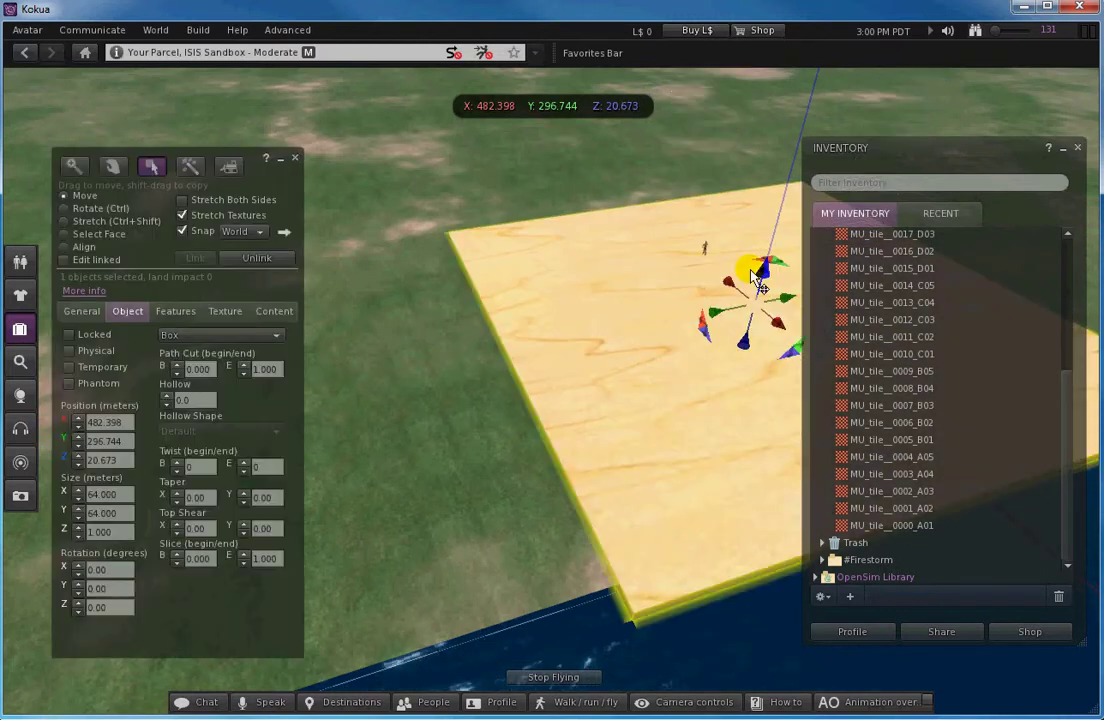
{"action": "left_click_drag", "start_coordinate": [547, 567], "coordinate": [553, 392], "text": "alt"}
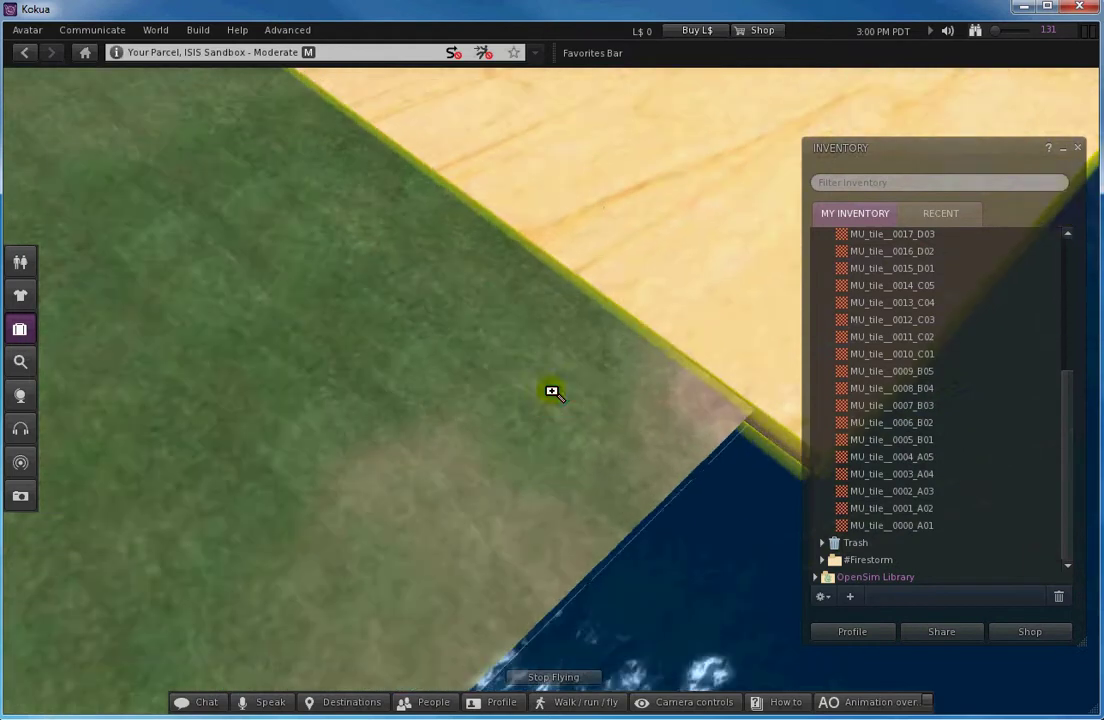
{"action": "left_click_drag", "start_coordinate": [673, 155], "coordinate": [185, 618], "text": "alt"}
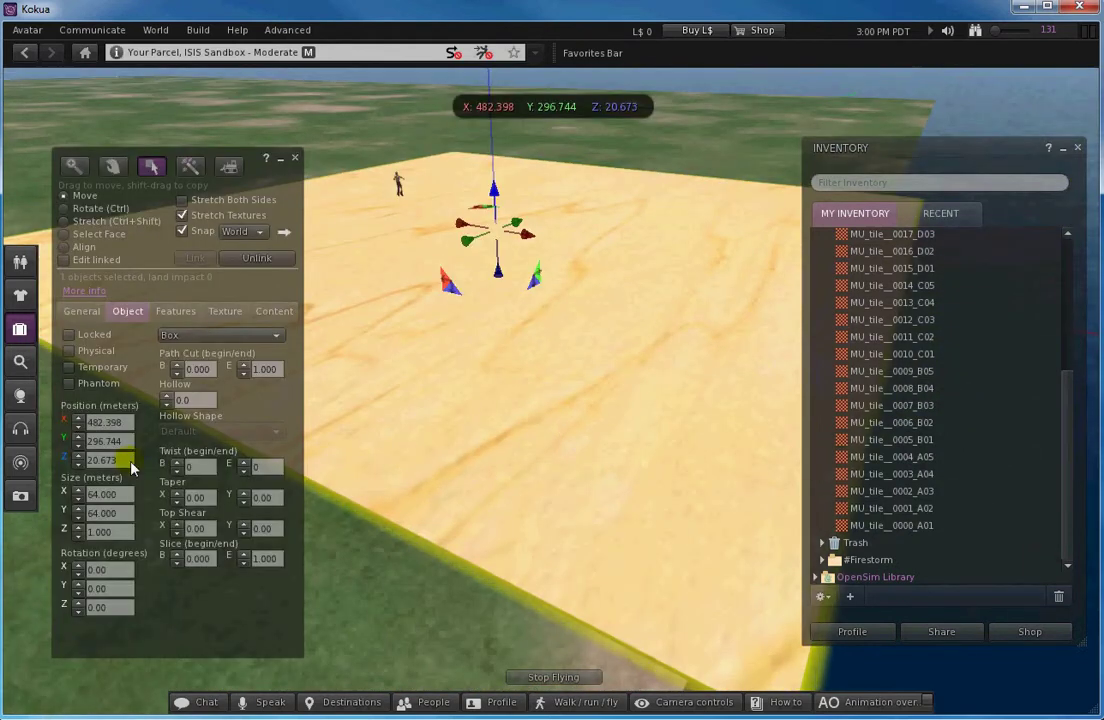
Step: Try Z positions 20, 20.4 and 20.6, settle on 20.5 m, then deselect
{"action": "left_click", "coordinate": [131, 468]}
{"action": "key", "text": "BackSpace"}
{"action": "key", "text": "BackSpace"}
{"action": "key", "text": "BackSpace"}
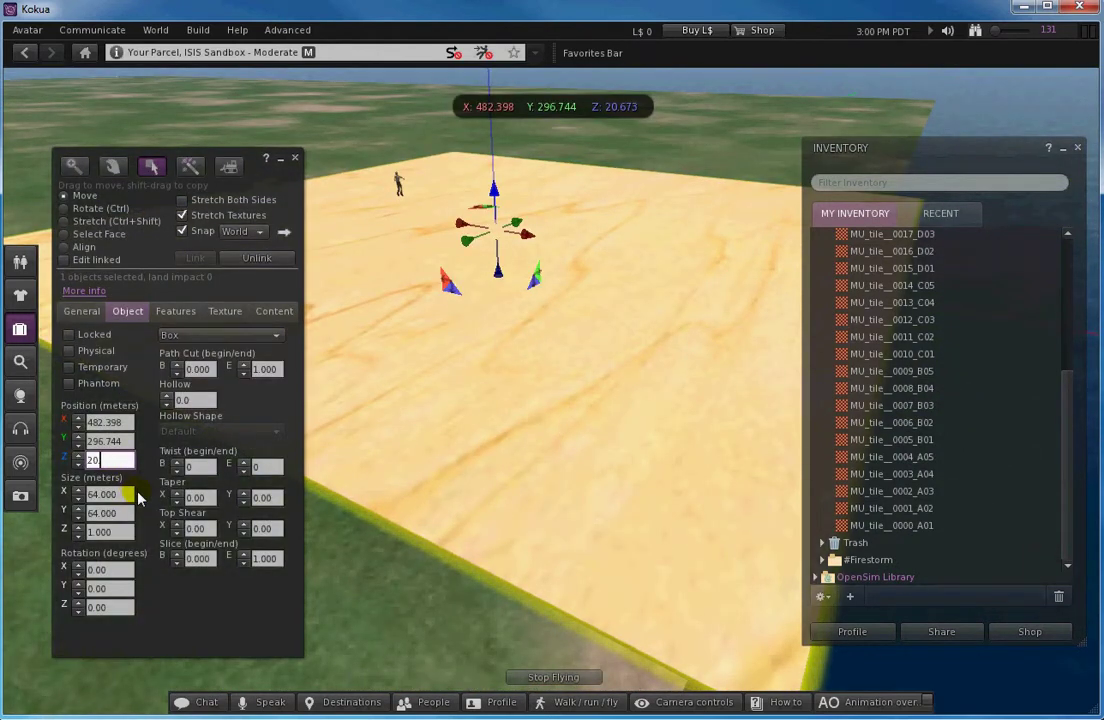
{"action": "key", "text": "Return"}
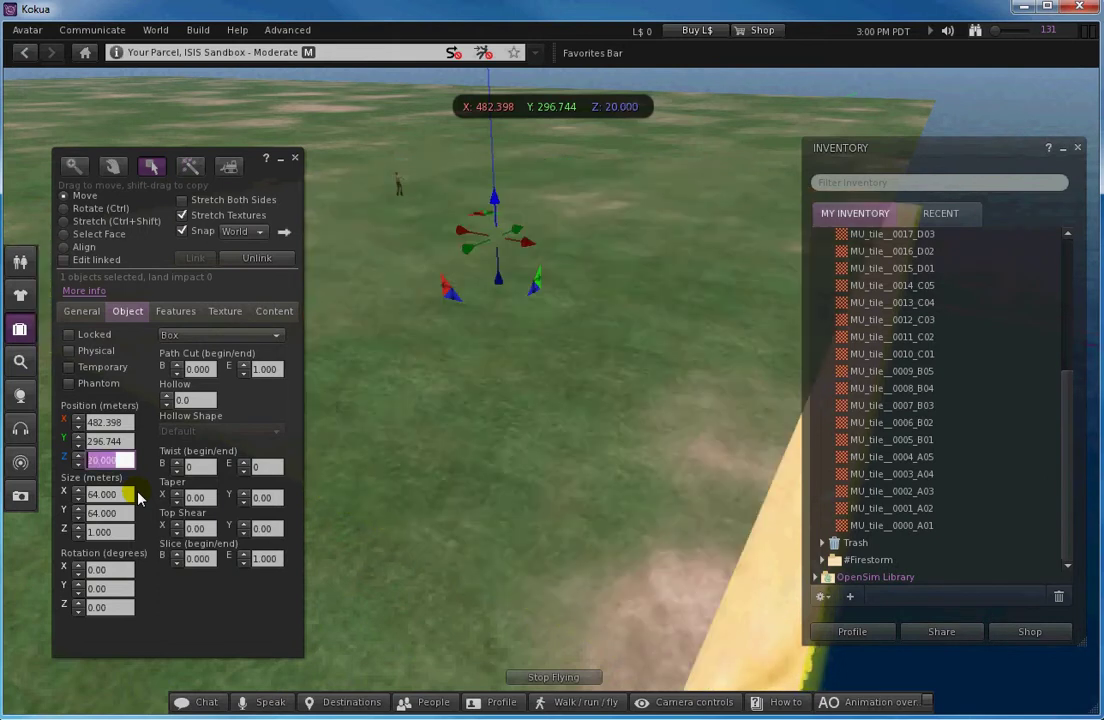
{"action": "left_click", "coordinate": [115, 460]}
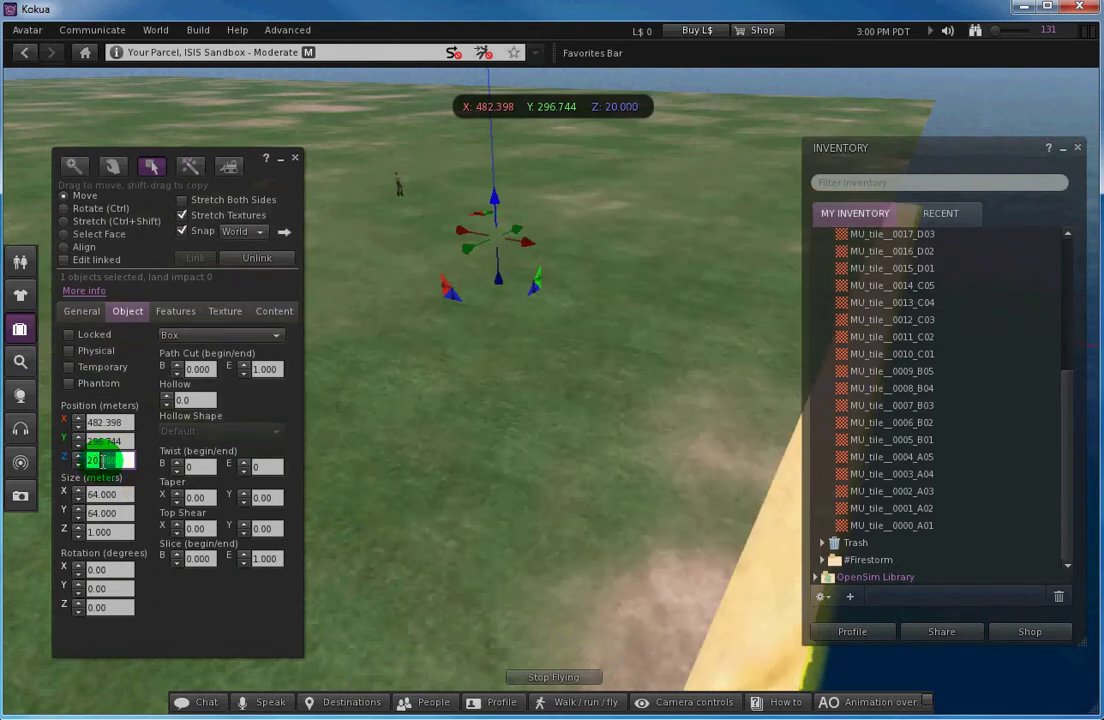
{"action": "left_click_drag", "start_coordinate": [103, 461], "coordinate": [117, 462]}
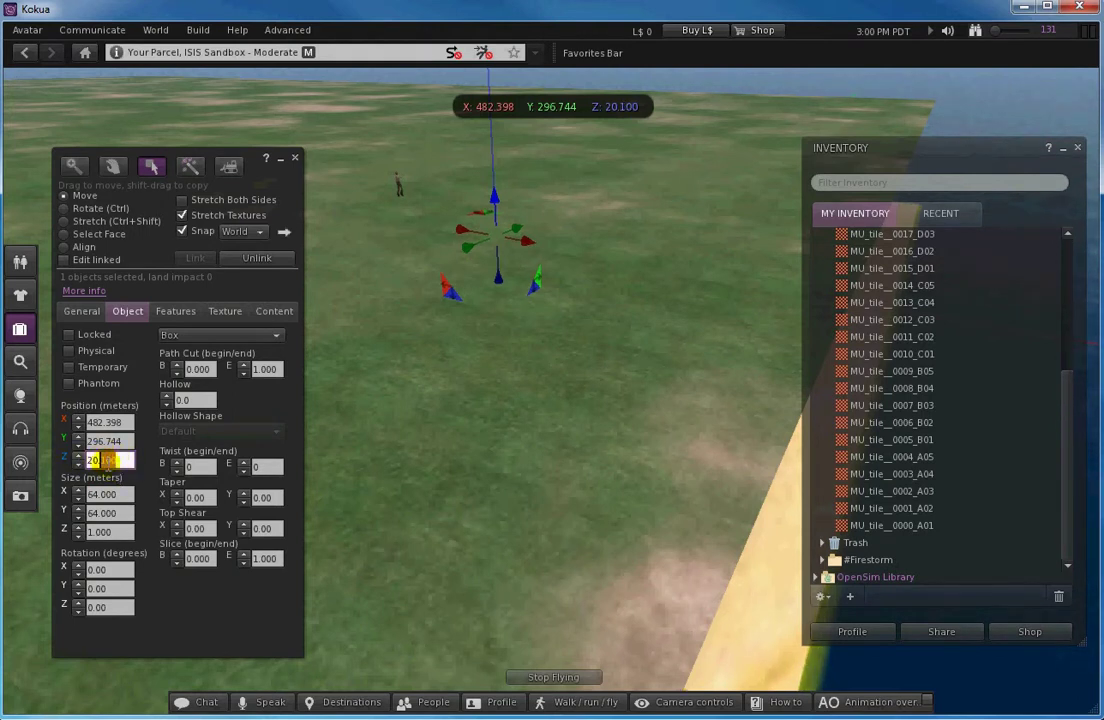
{"action": "key", "text": "Return"}
{"action": "left_click", "coordinate": [104, 460]}
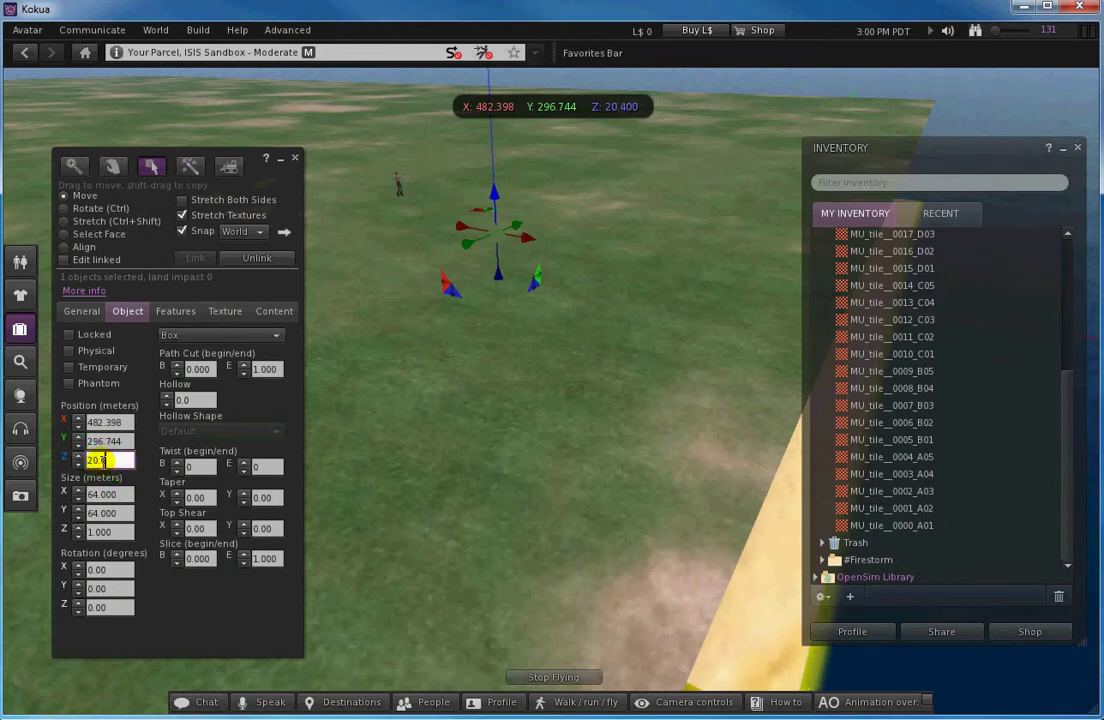
{"action": "key", "text": "Return"}
{"action": "left_click_drag", "start_coordinate": [116, 460], "coordinate": [93, 460]}
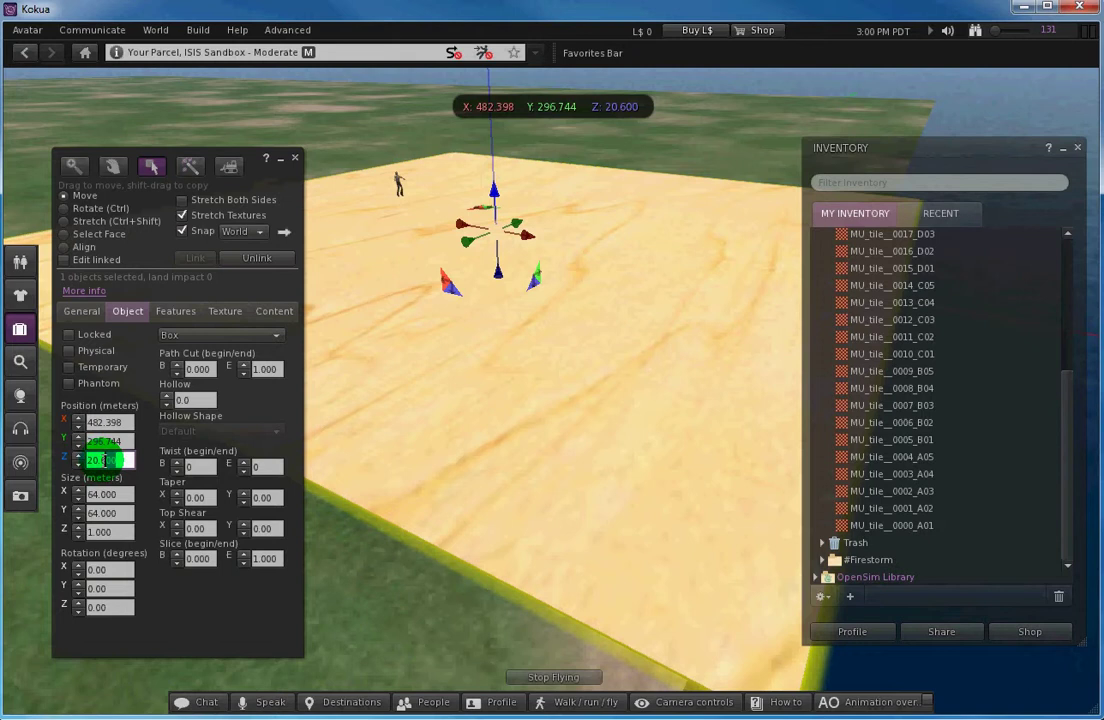
{"action": "type", "text": ".5"}
{"action": "key", "text": "Return"}
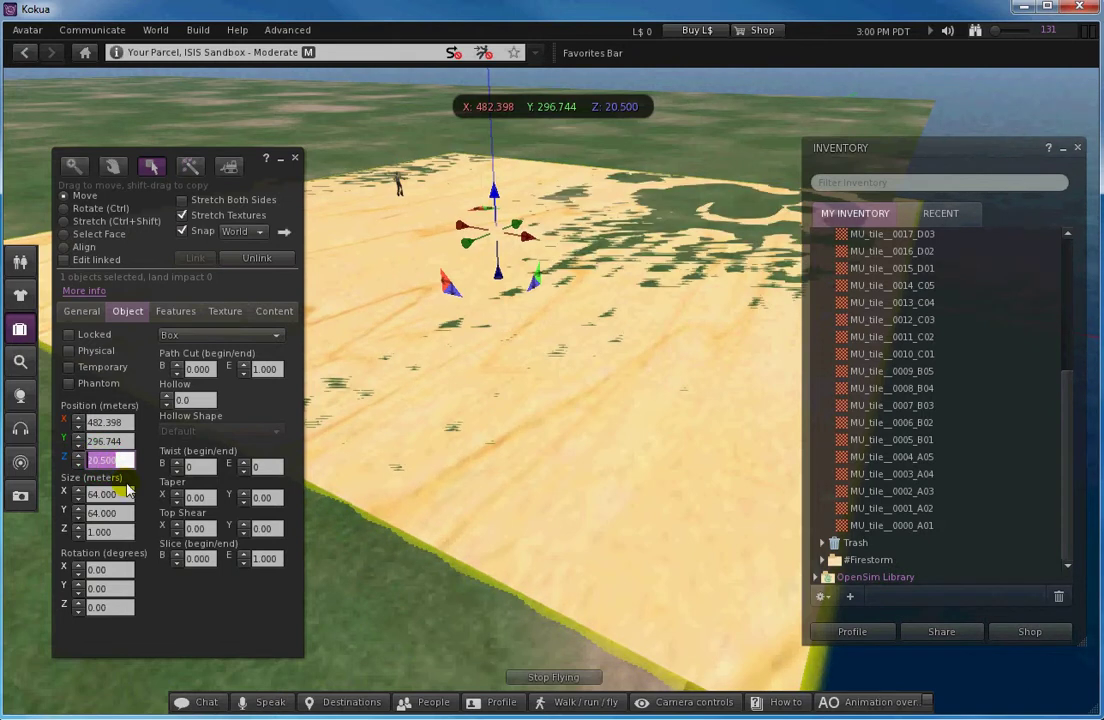
{"action": "left_click", "coordinate": [702, 210]}
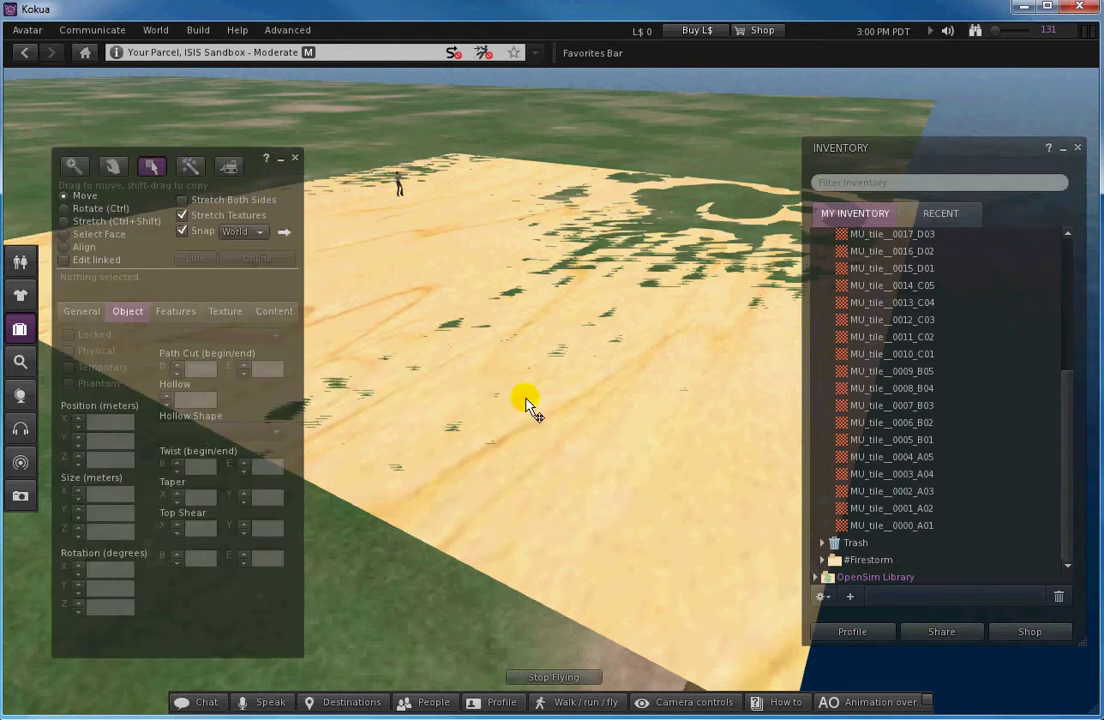
Step: Select patches of land near the platform's edge with the land tools
{"action": "right_click", "coordinate": [575, 472]}
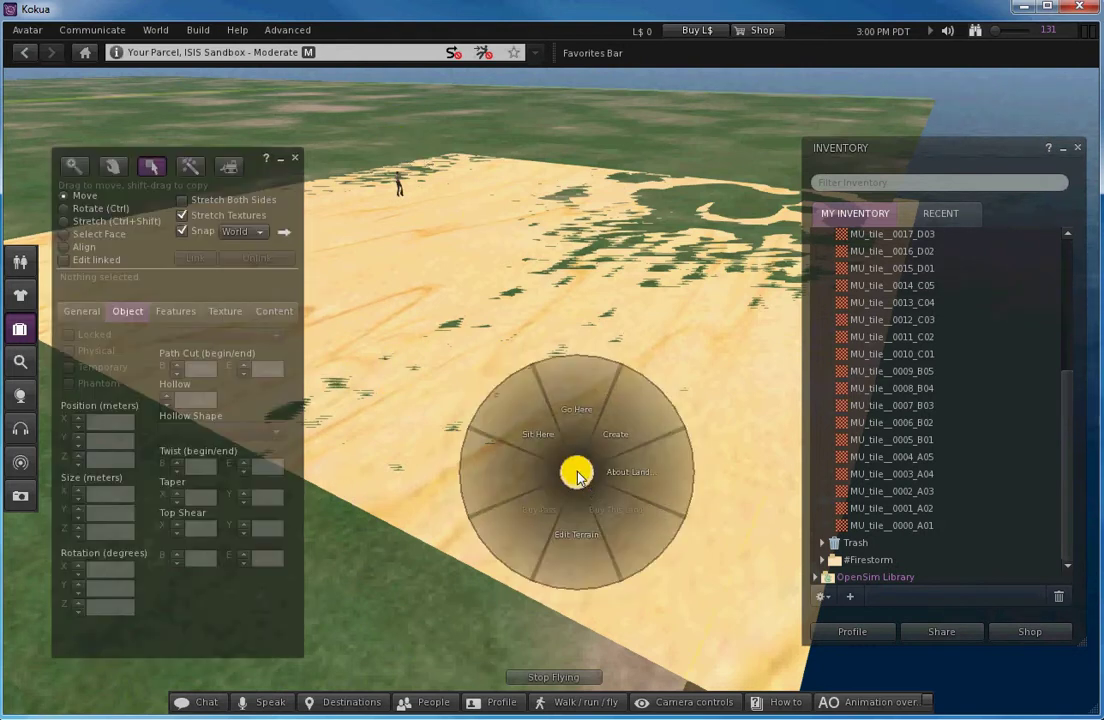
{"action": "left_click", "coordinate": [581, 535]}
{"action": "right_click", "coordinate": [577, 525]}
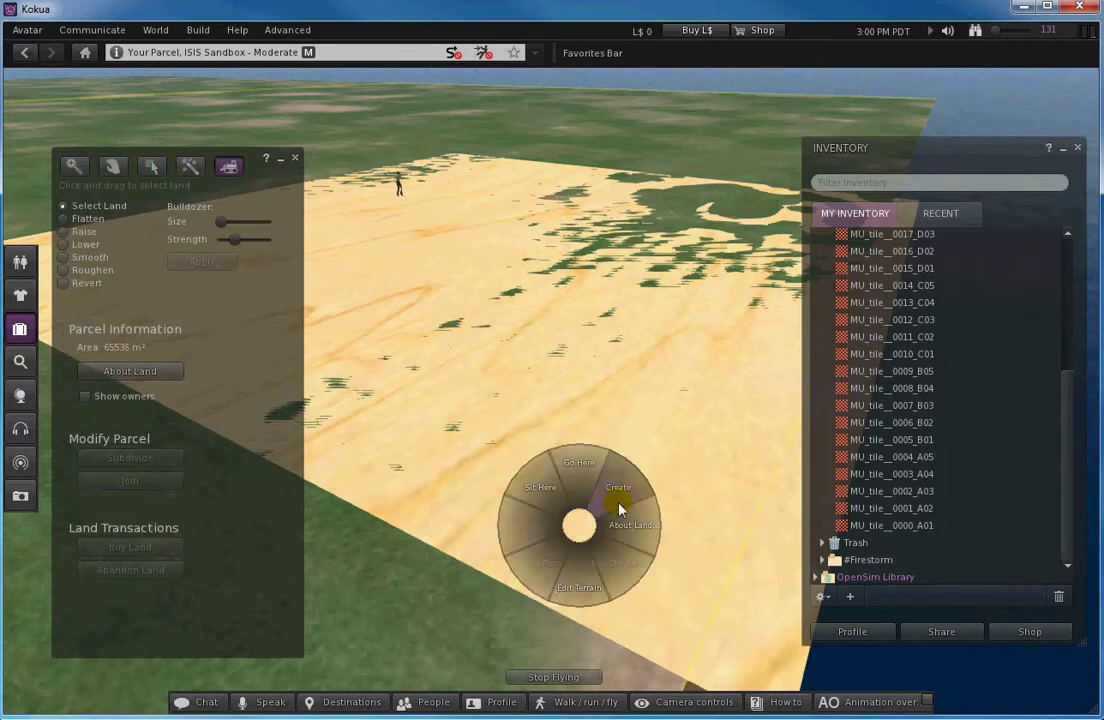
{"action": "left_click", "coordinate": [485, 545]}
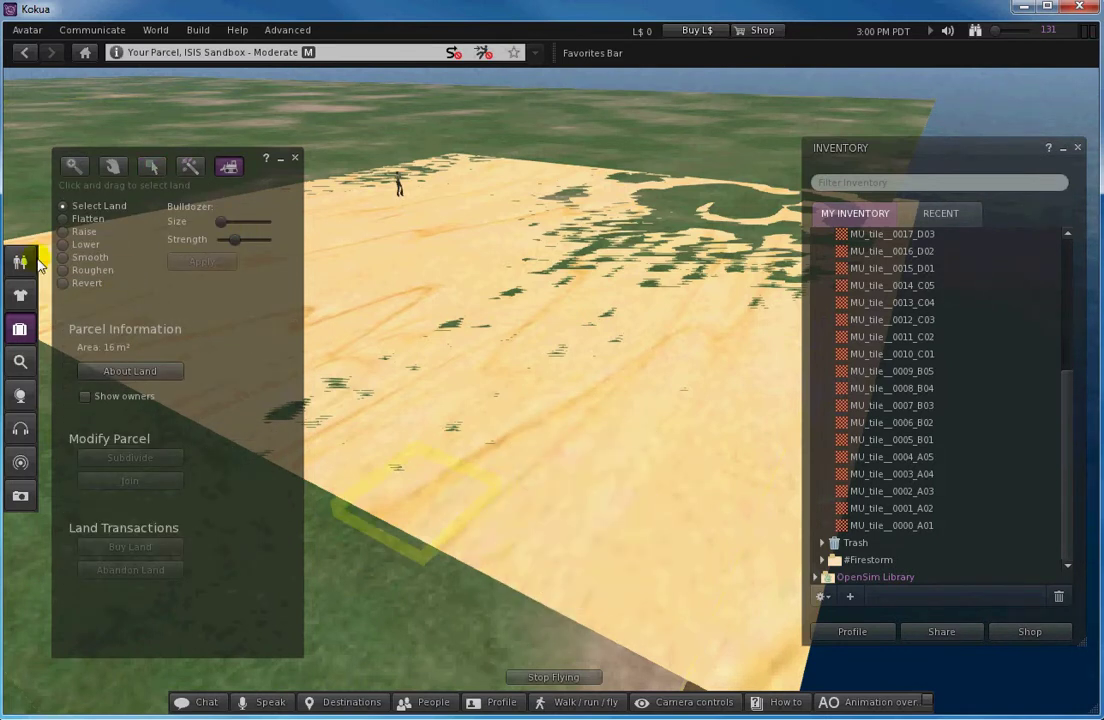
{"action": "left_click_drag", "start_coordinate": [268, 190], "coordinate": [243, 169]}
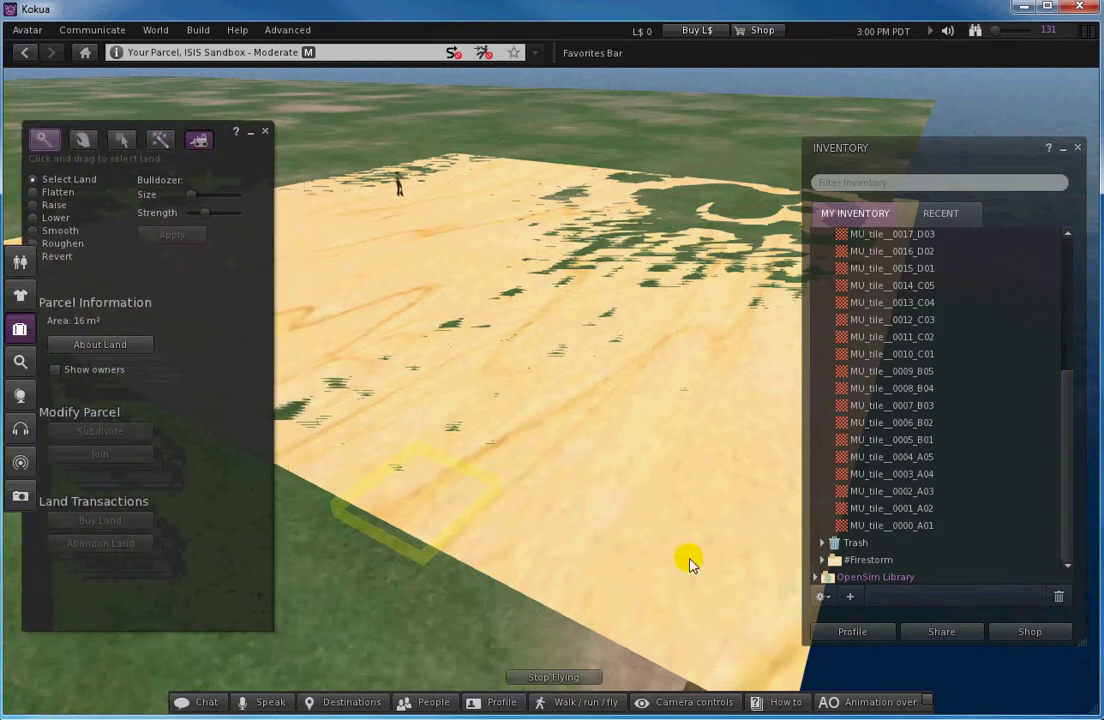
{"action": "left_click", "coordinate": [650, 597]}
{"action": "left_click_drag", "start_coordinate": [650, 597], "coordinate": [740, 472], "text": "alt"}
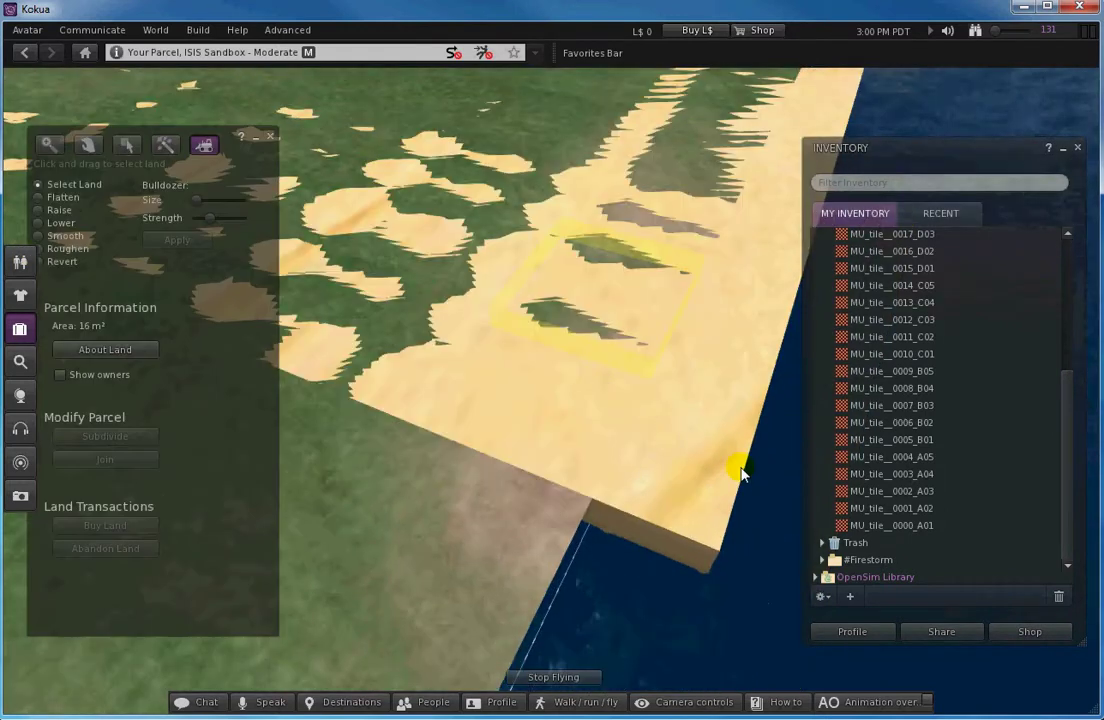
Step: Edit the box, set its Z position to 20.6 m, and zoom out to check
{"action": "right_click", "coordinate": [705, 453]}
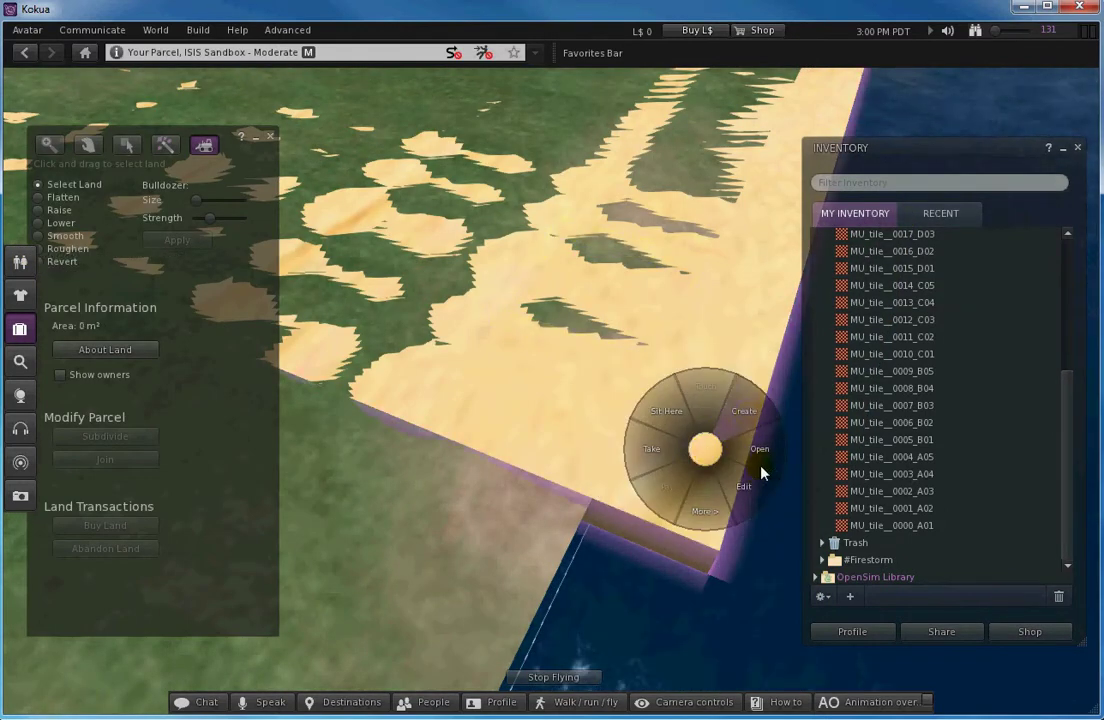
{"action": "left_click", "coordinate": [758, 472]}
{"action": "double_click", "coordinate": [76, 437]}
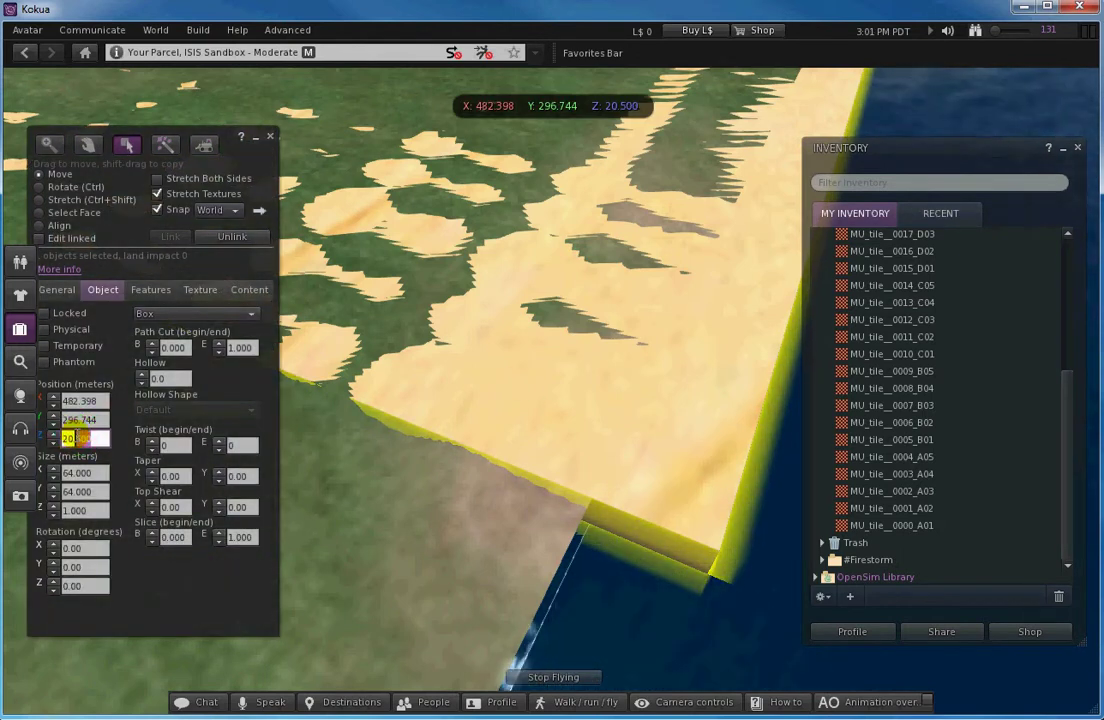
{"action": "type", "text": "20.6"}
{"action": "key", "text": "Return"}
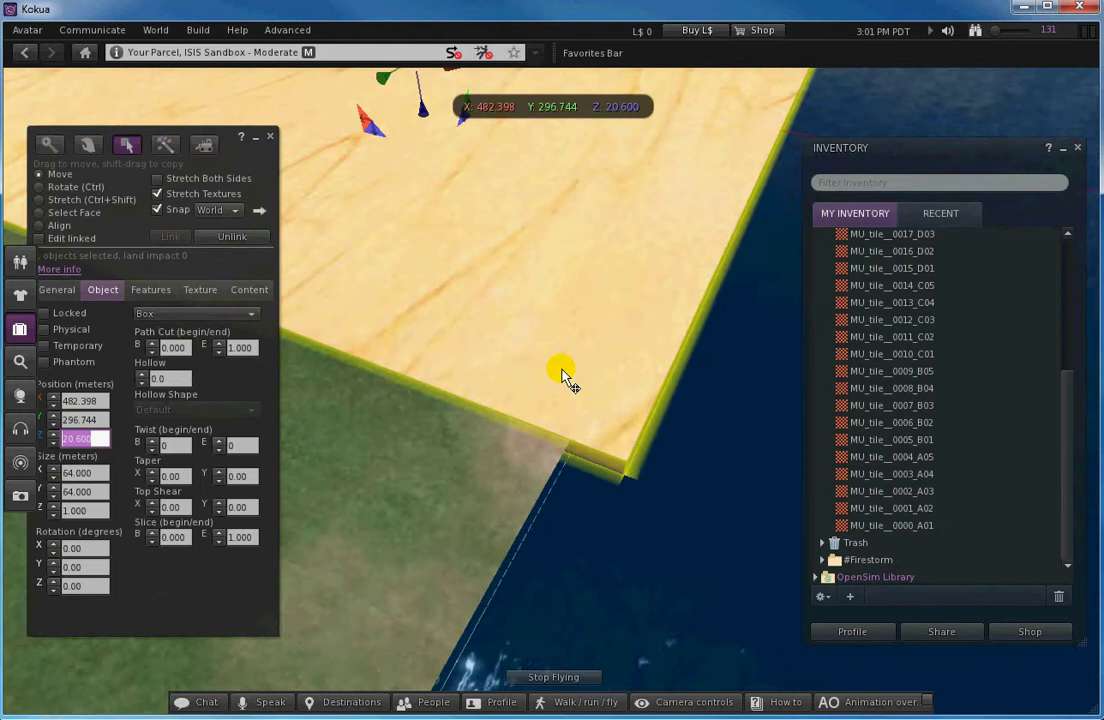
{"action": "left_click_drag", "start_coordinate": [563, 380], "coordinate": [735, 352], "text": "alt"}
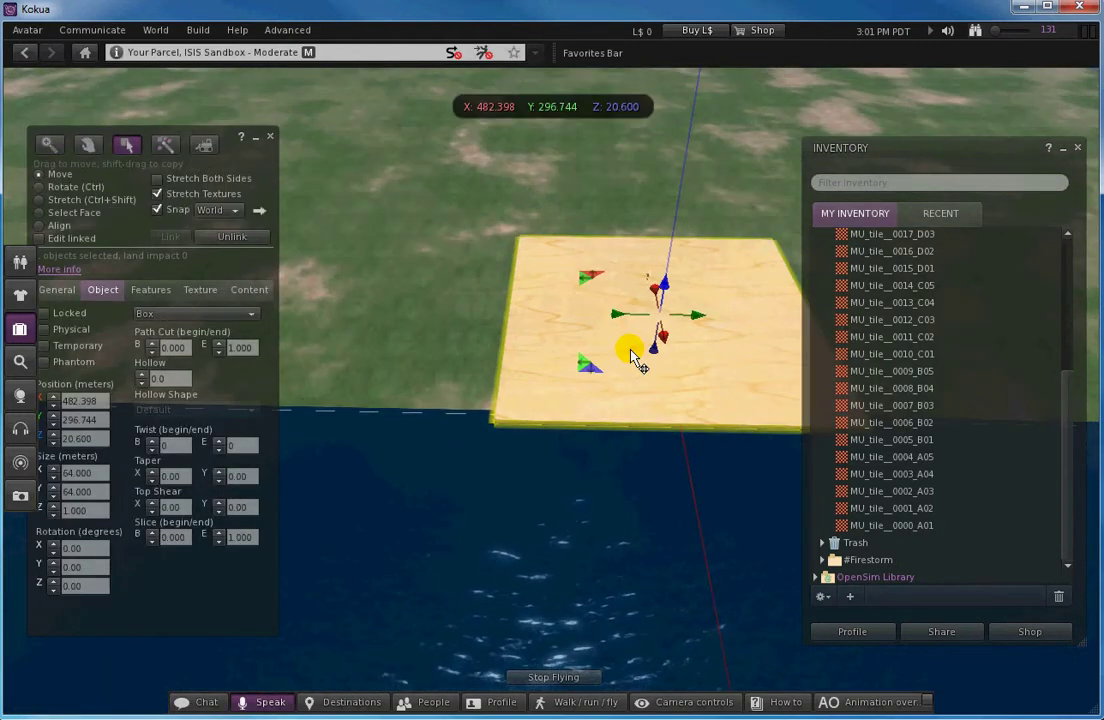
Step: Nudge the box along Y, then fly the avatar past its edge for a view
{"action": "mouse_move", "coordinate": [938, 152]}
{"action": "left_mouse_down"}
{"action": "mouse_move", "coordinate": [977, 396]}
{"action": "mouse_move", "coordinate": [921, 300]}
{"action": "left_mouse_up"}
{"action": "left_click", "coordinate": [680, 333]}
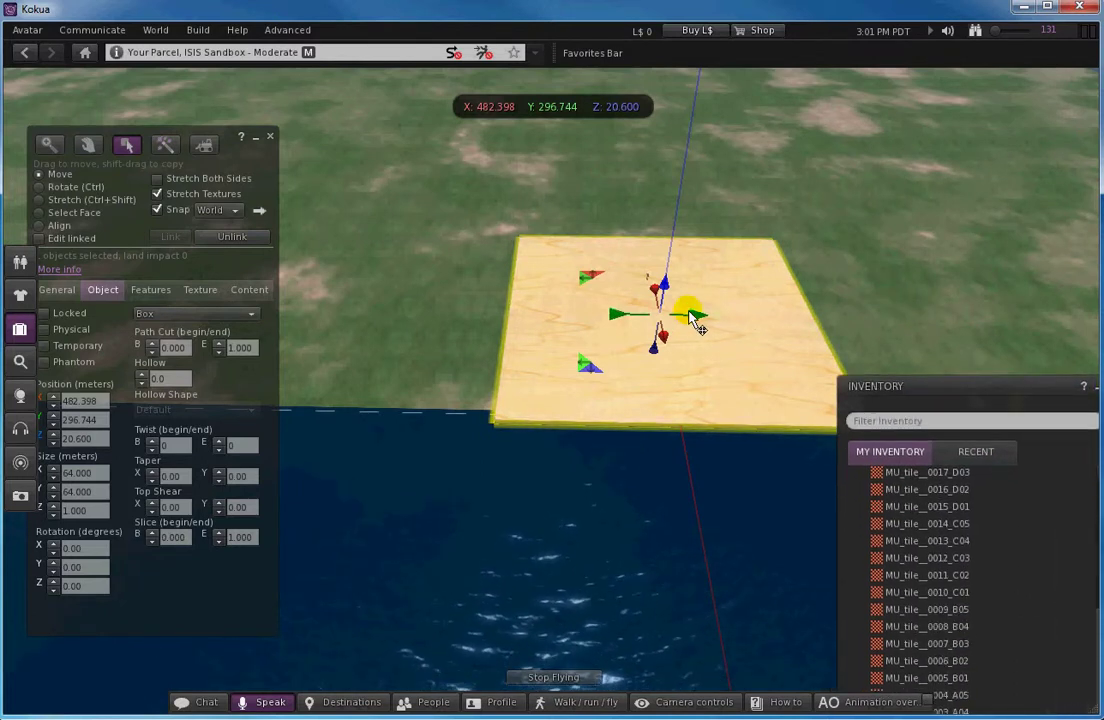
{"action": "left_click_drag", "start_coordinate": [690, 314], "coordinate": [694, 317]}
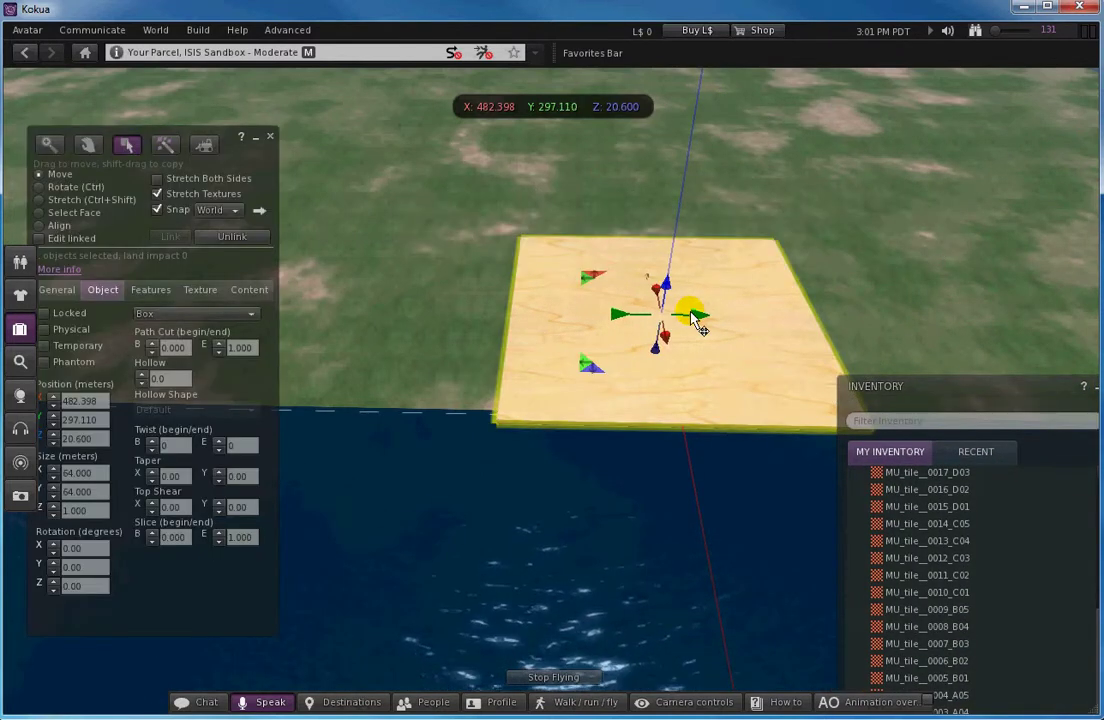
{"action": "key", "text": "Escape"}
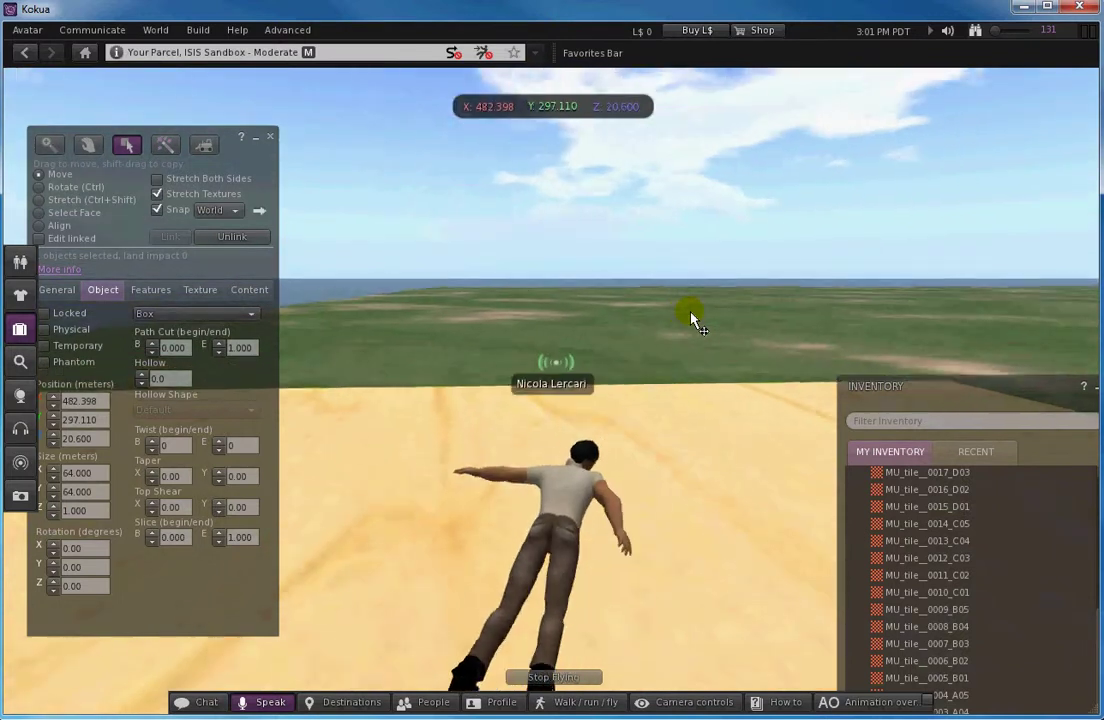
{"action": "key", "text": "Up"}
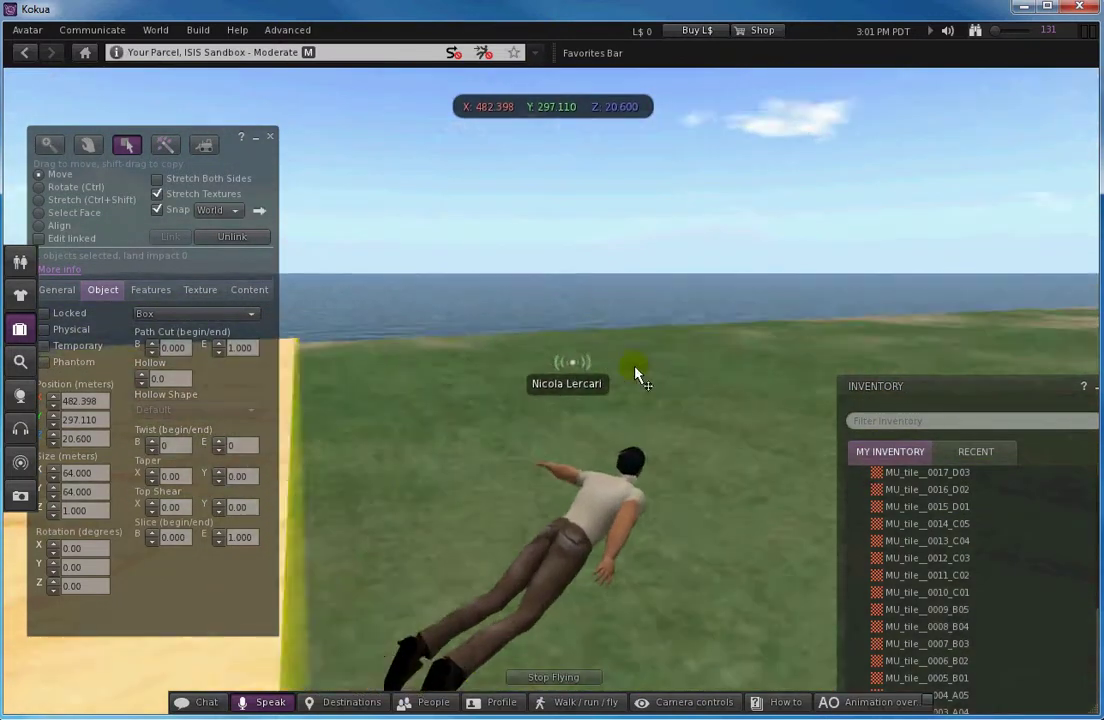
{"action": "key", "text": "Left"}
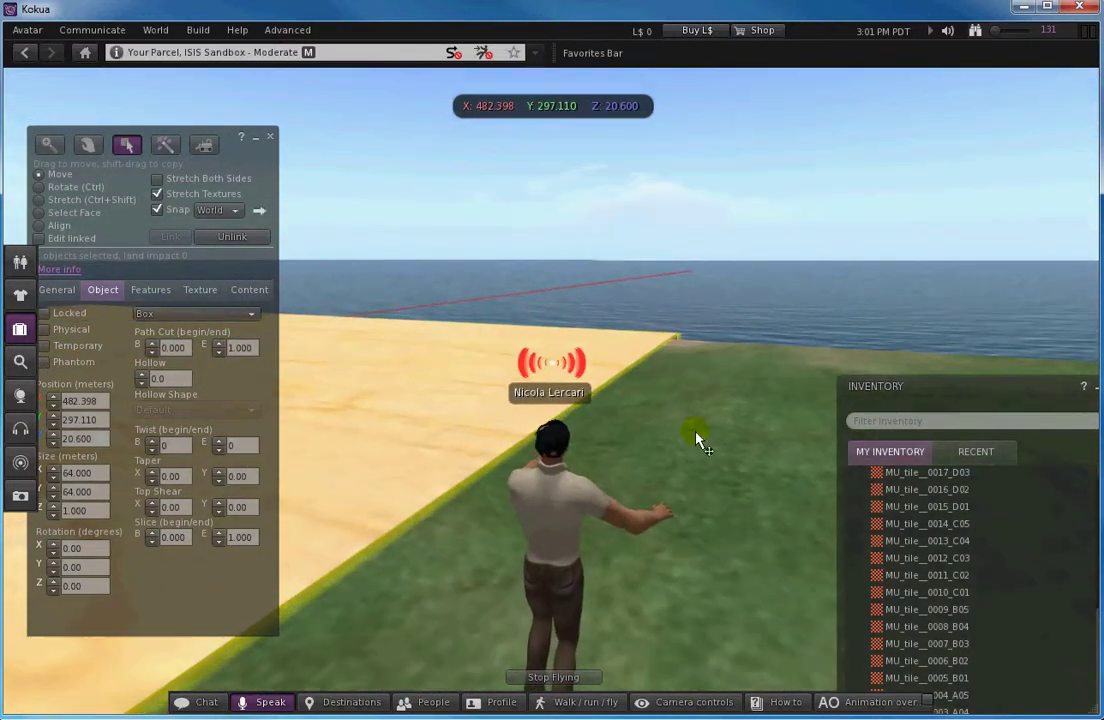
{"action": "left_click_drag", "start_coordinate": [552, 387], "coordinate": [436, 367], "text": "alt"}
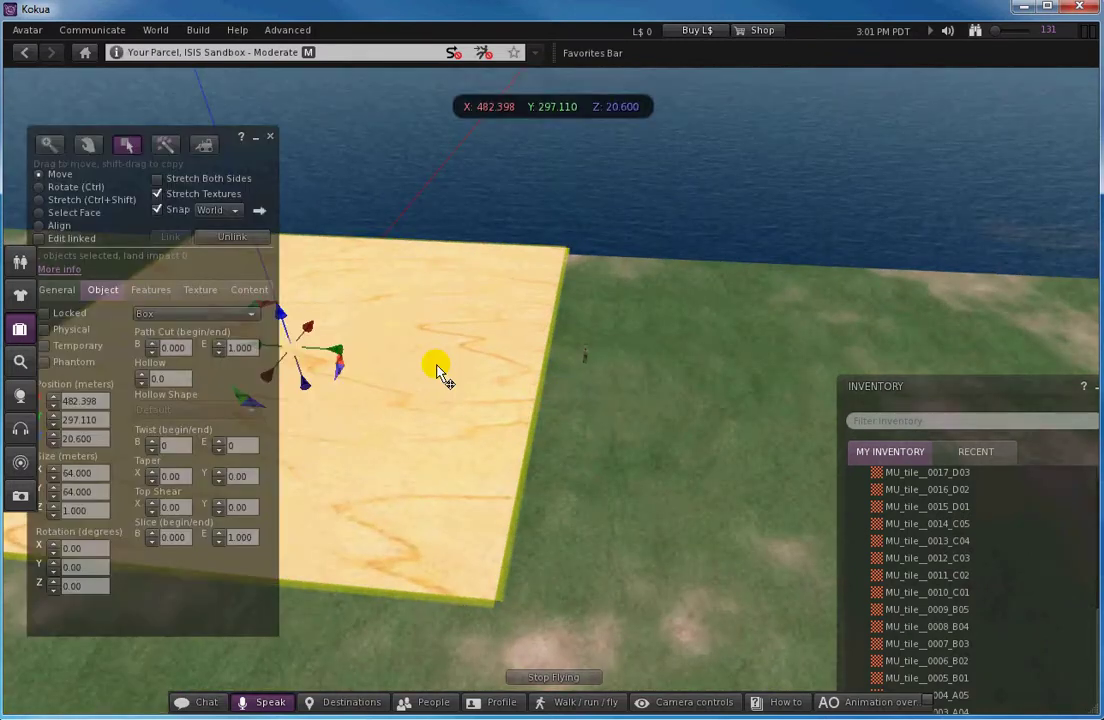
Step: Slide the box along Y to the region edge, ending near Y ≈ 288.14 m
{"action": "left_click_drag", "start_coordinate": [341, 366], "coordinate": [407, 372]}
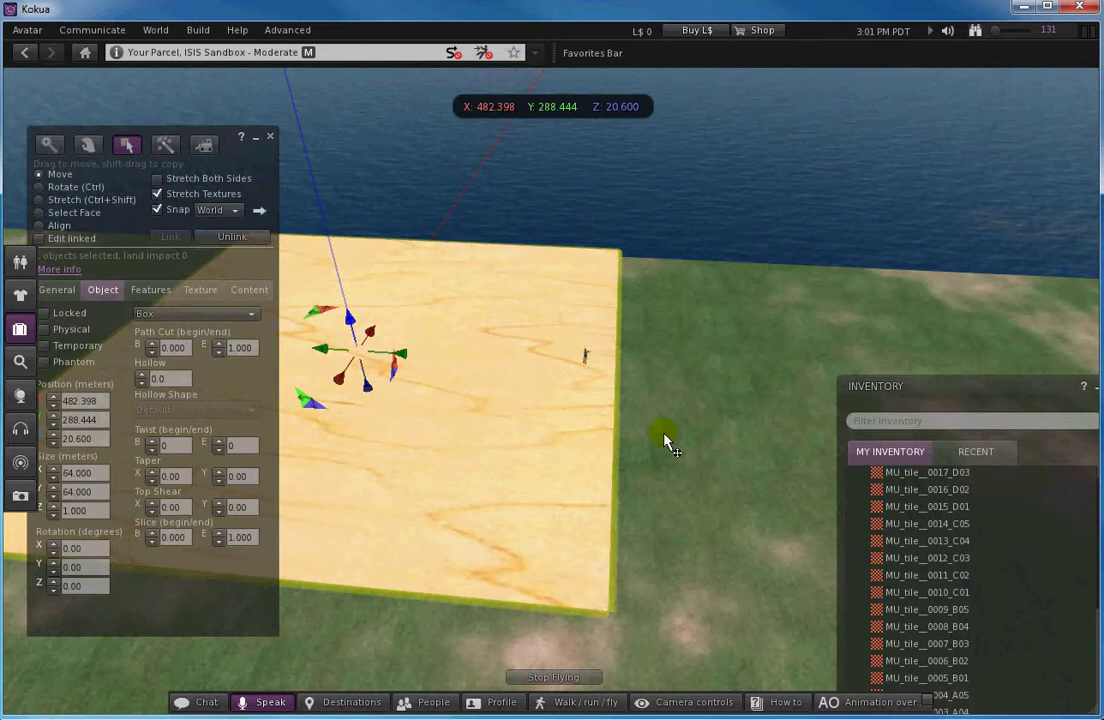
{"action": "left_click", "coordinate": [645, 497]}
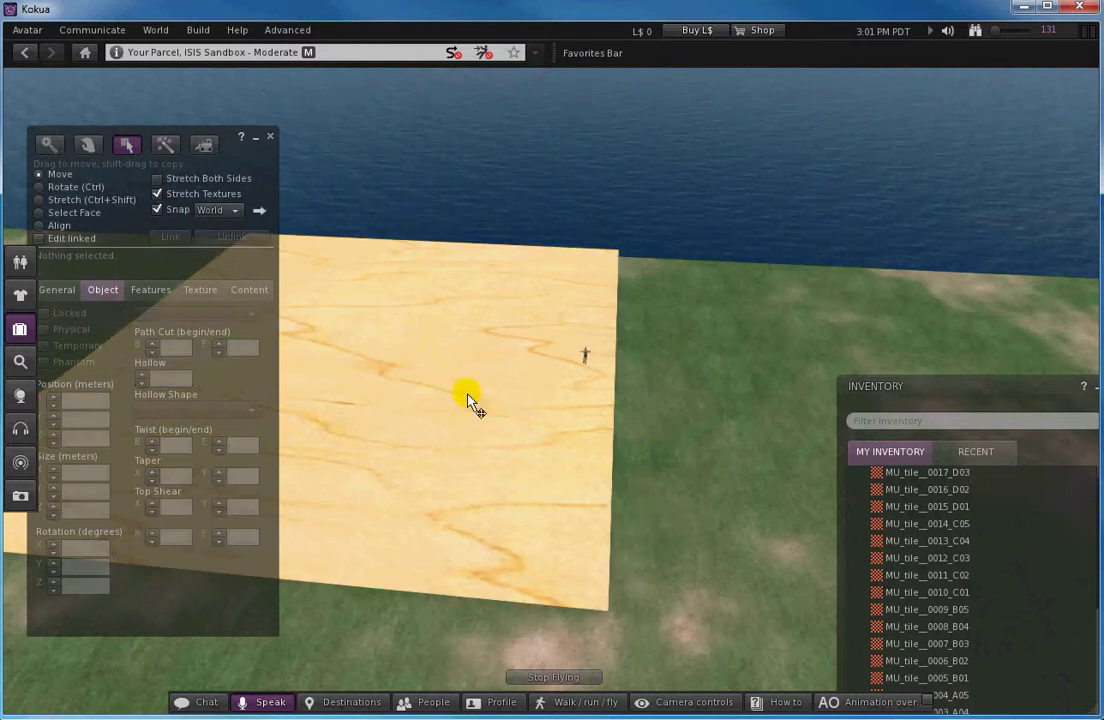
{"action": "left_click", "coordinate": [520, 402]}
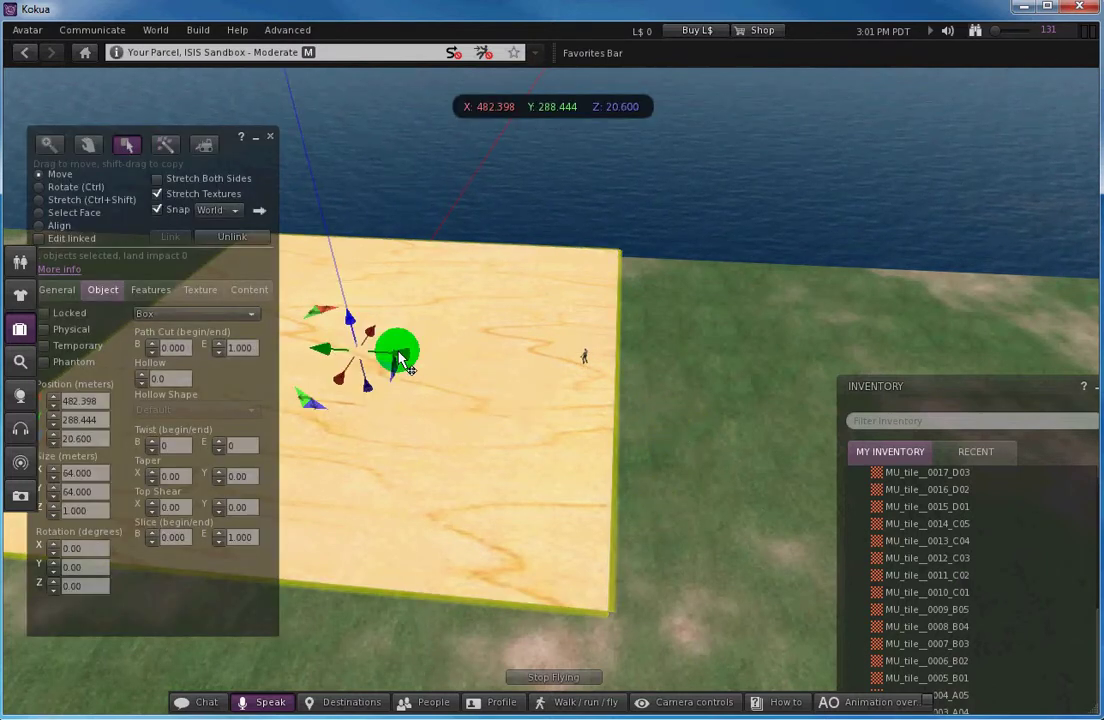
{"action": "mouse_move", "coordinate": [400, 360]}
{"action": "left_mouse_down"}
{"action": "mouse_move", "coordinate": [552, 392]}
{"action": "mouse_move", "coordinate": [520, 385]}
{"action": "left_mouse_up"}
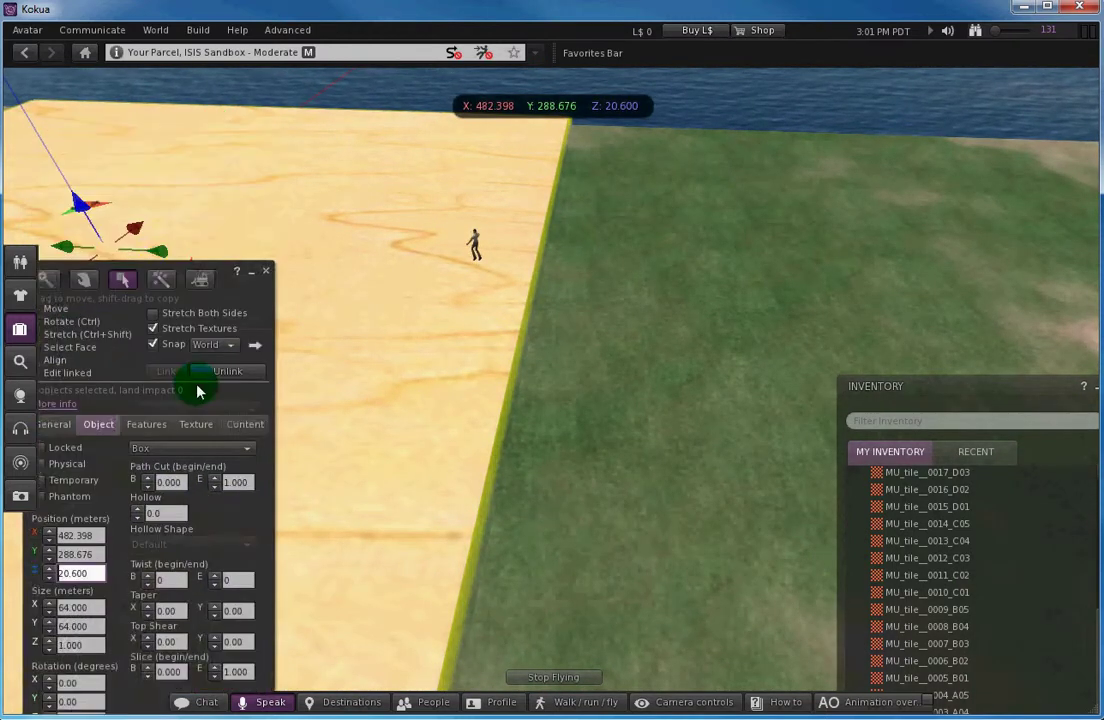
{"action": "left_click_drag", "start_coordinate": [152, 250], "coordinate": [168, 263]}
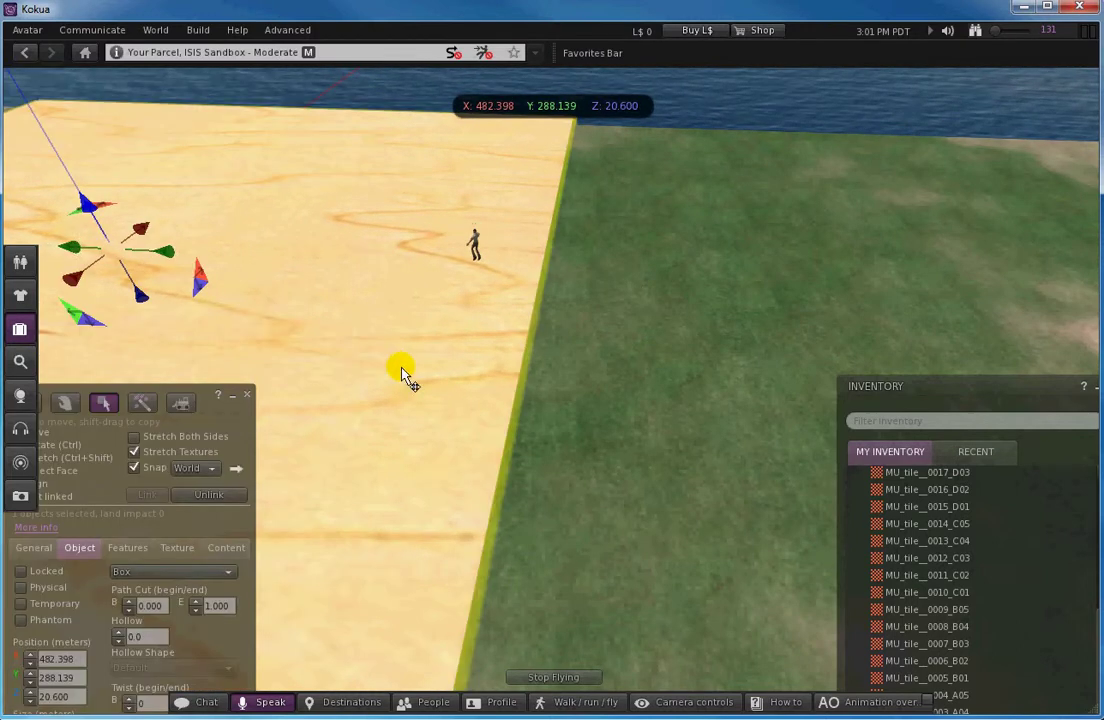
{"action": "scroll", "coordinate": [402, 370], "scroll_direction": "down", "scroll_amount": 5}
{"action": "mouse_move", "coordinate": [537, 399]}
{"action": "left_mouse_down", "text": "alt"}
{"action": "mouse_move", "coordinate": [525, 378]}
{"action": "mouse_move", "coordinate": [580, 434]}
{"action": "mouse_move", "coordinate": [552, 395]}
{"action": "left_mouse_up", "text": "alt"}
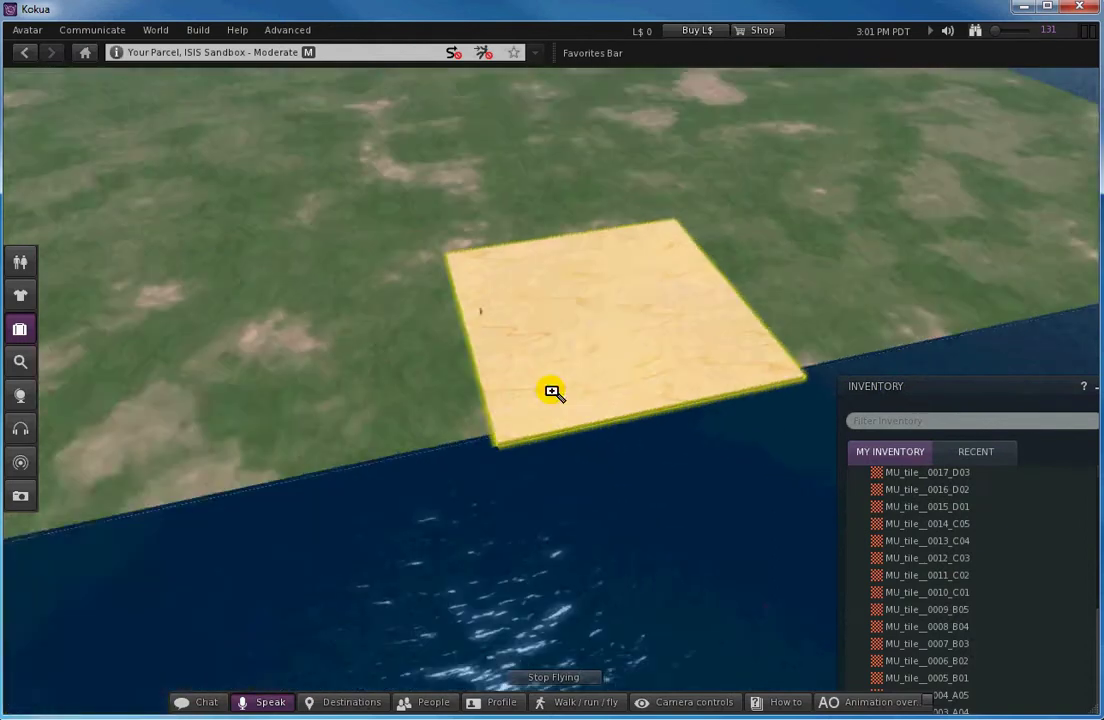
Step: Apply the MU_tile__0000_A01 texture from the Textures folder to the slab
{"action": "mouse_move", "coordinate": [220, 363]}
{"action": "left_mouse_down"}
{"action": "mouse_move", "coordinate": [288, 190]}
{"action": "mouse_move", "coordinate": [288, 142]}
{"action": "left_mouse_up"}
{"action": "left_click_drag", "start_coordinate": [323, 207], "coordinate": [312, 190]}
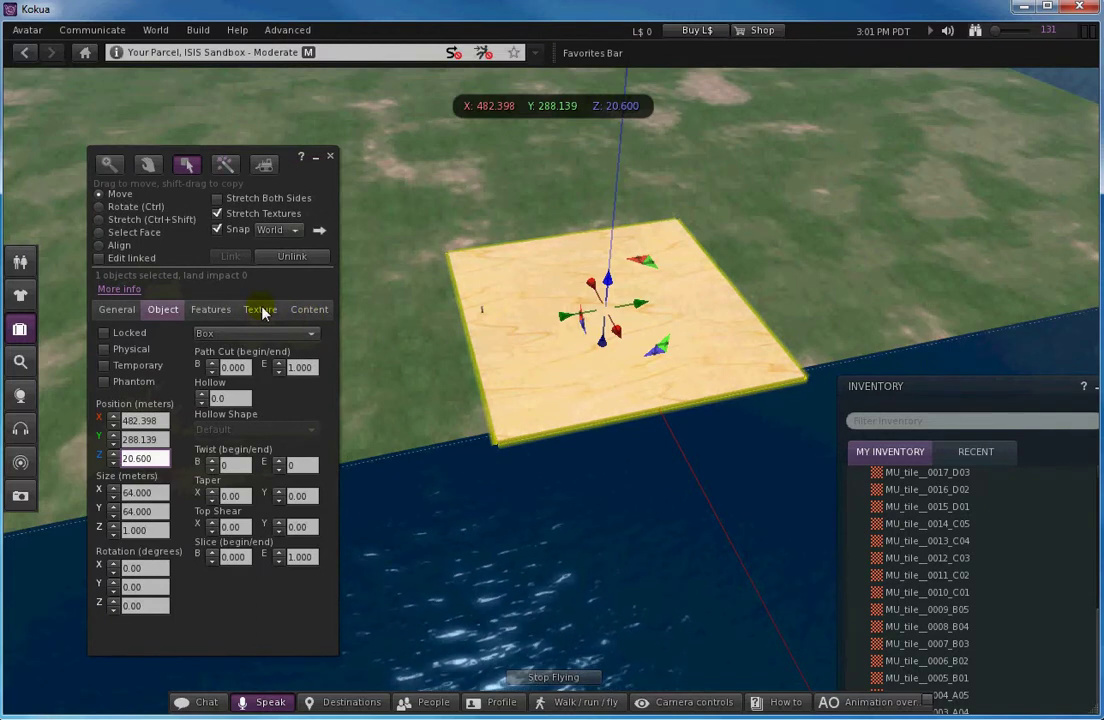
{"action": "left_click", "coordinate": [262, 310]}
{"action": "left_click", "coordinate": [124, 360]}
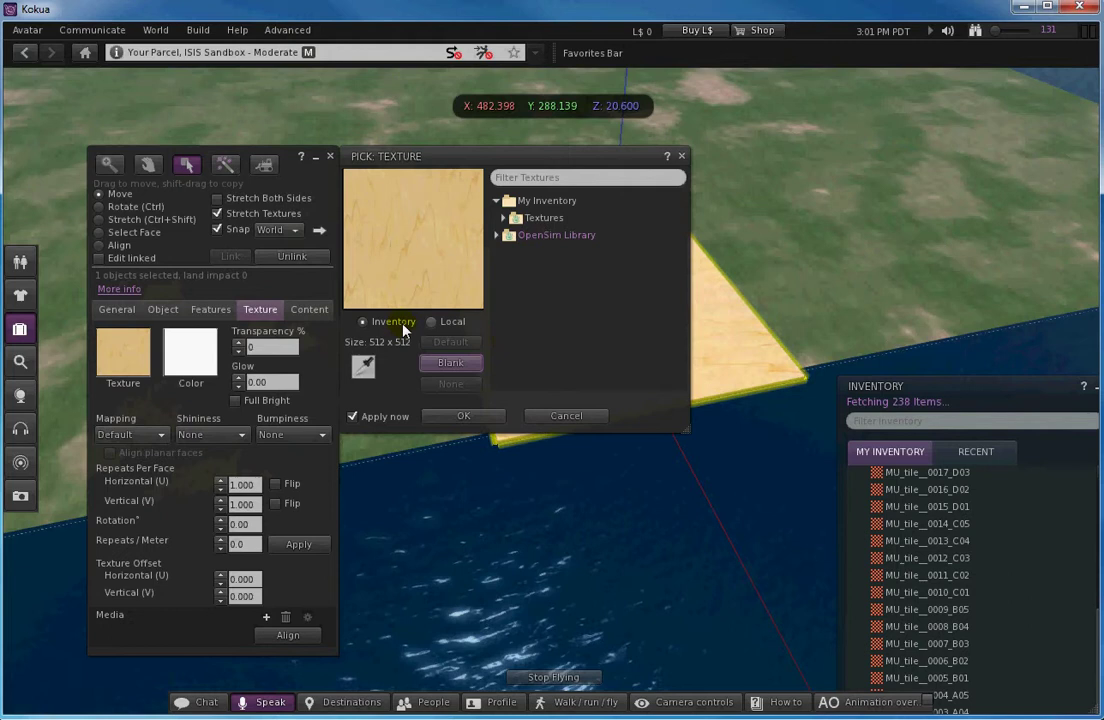
{"action": "left_click", "coordinate": [504, 220]}
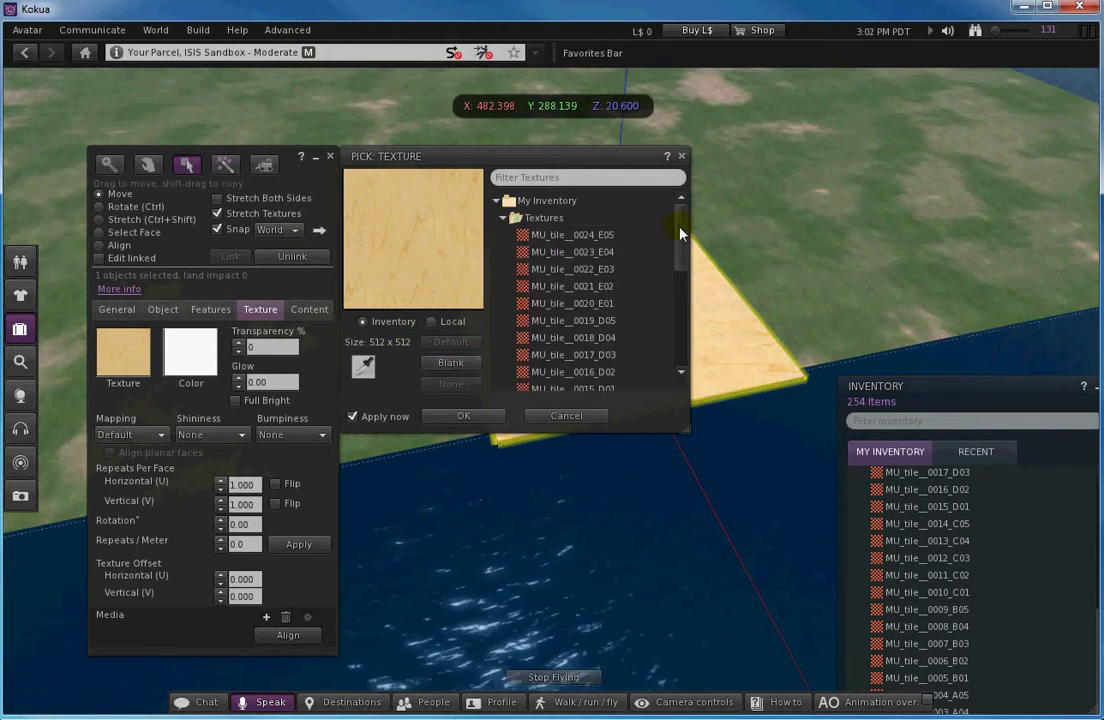
{"action": "left_click_drag", "start_coordinate": [679, 230], "coordinate": [665, 355]}
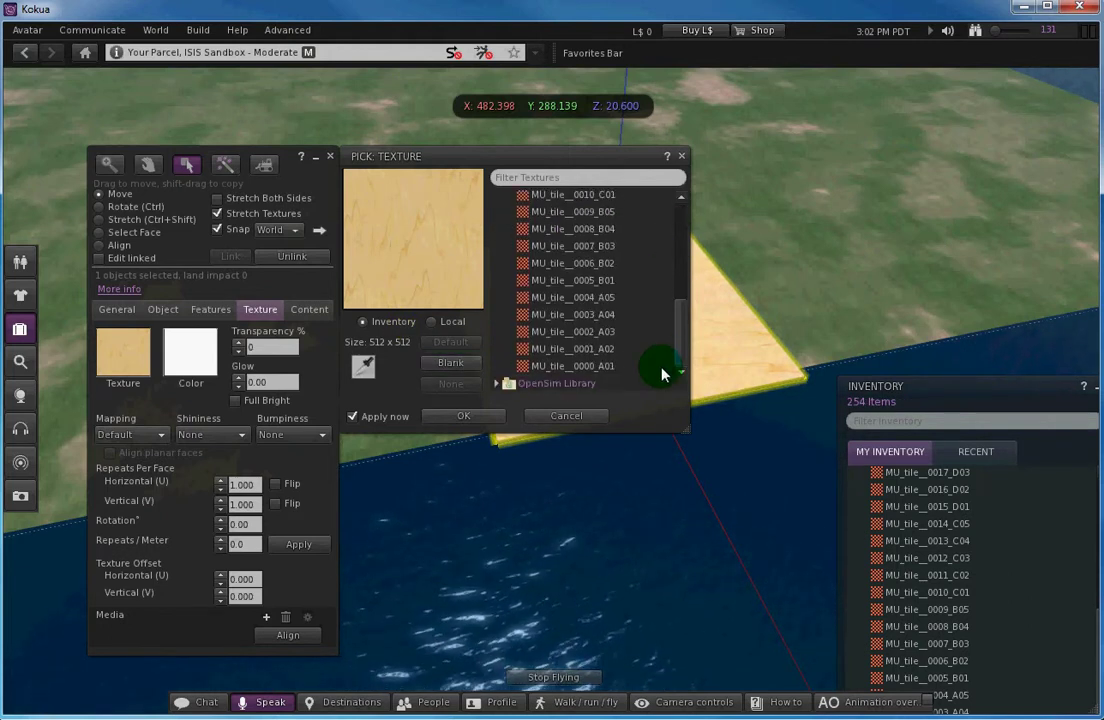
{"action": "left_click", "coordinate": [606, 367]}
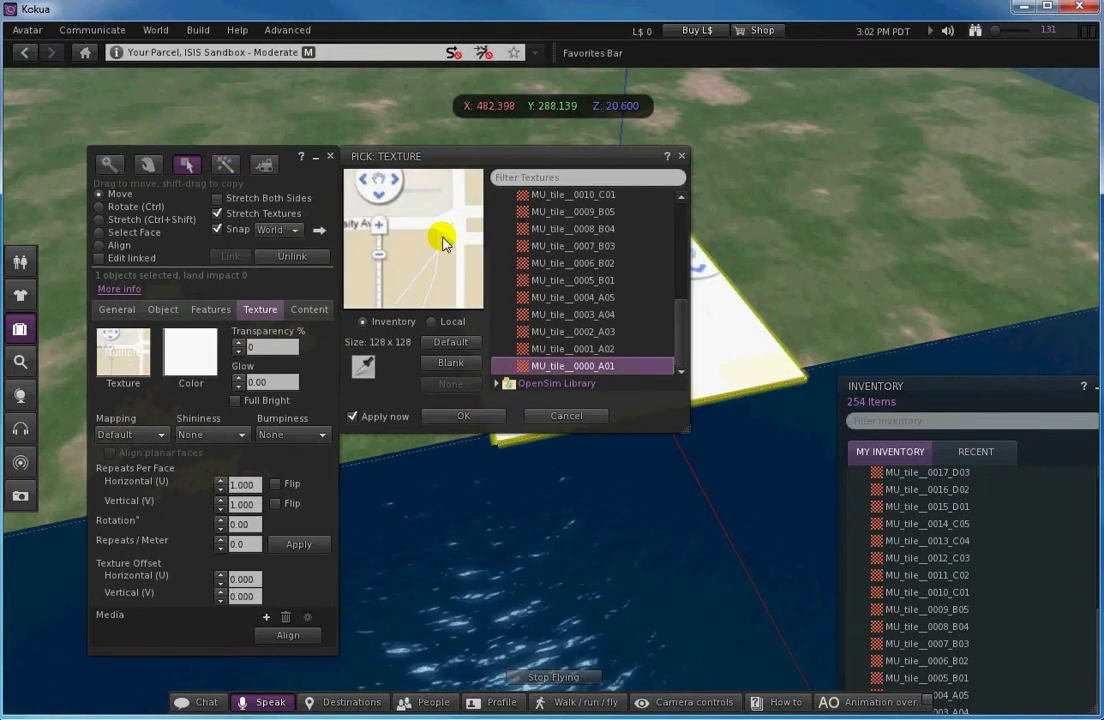
{"action": "left_click", "coordinate": [479, 419]}
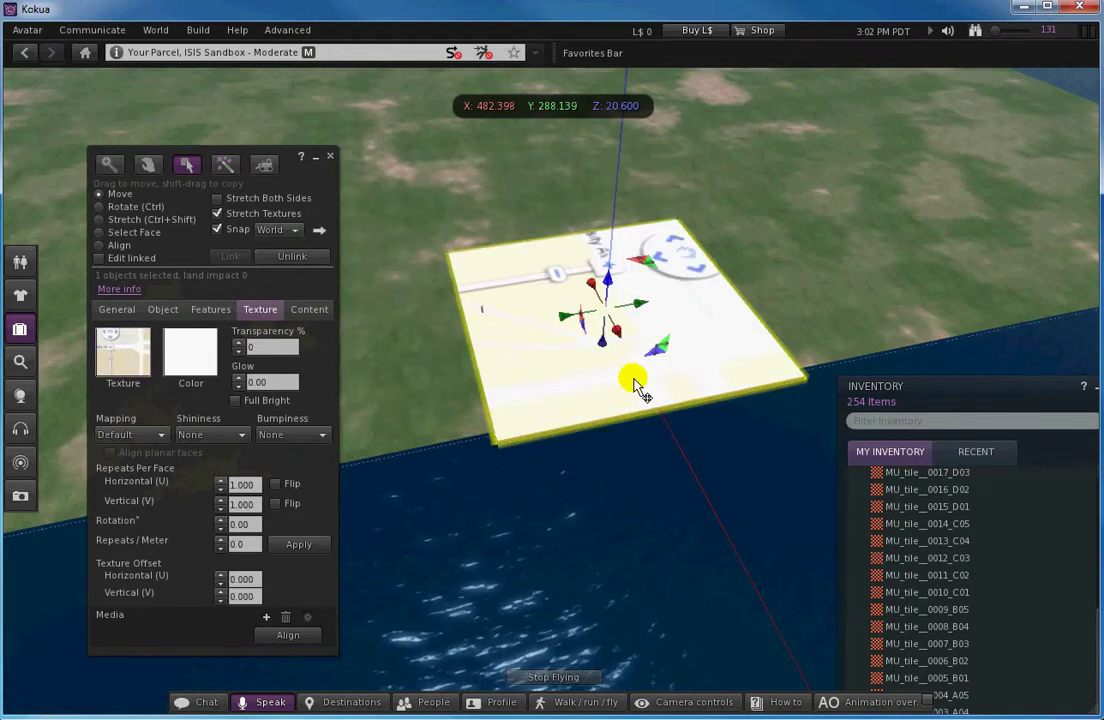
{"action": "mouse_move", "coordinate": [620, 390]}
{"action": "left_mouse_down", "text": "alt"}
{"action": "mouse_move", "coordinate": [430, 357]}
{"action": "mouse_move", "coordinate": [552, 387]}
{"action": "left_mouse_up", "text": "alt"}
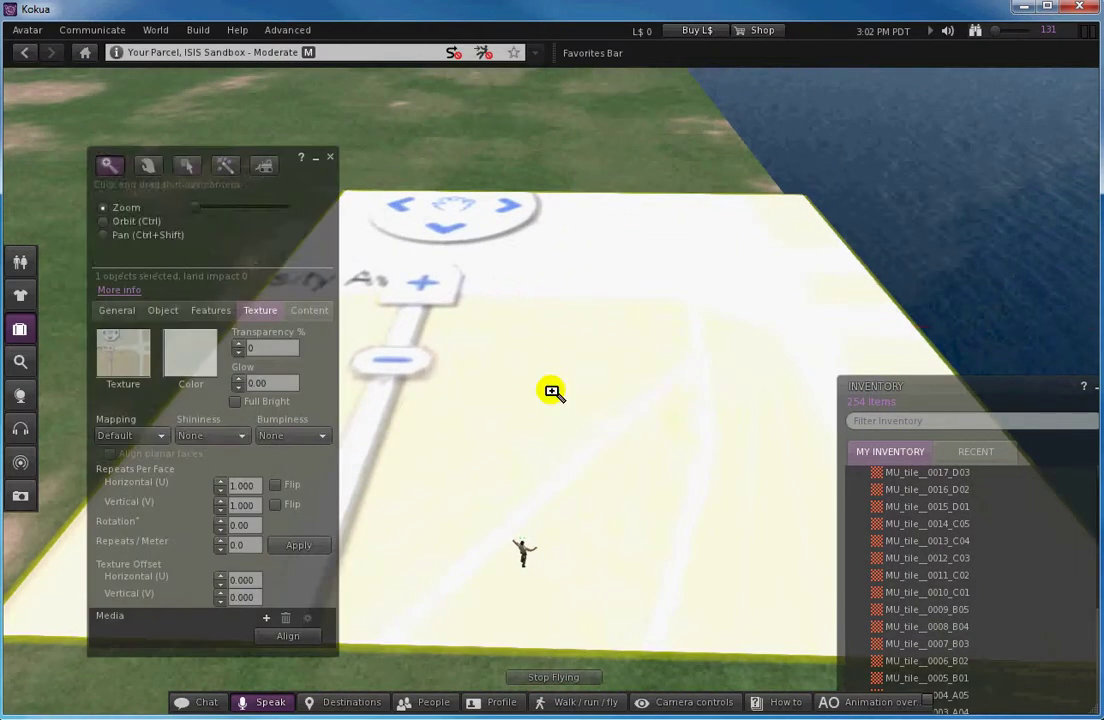
{"action": "left_click_drag", "start_coordinate": [588, 445], "coordinate": [553, 393], "text": "alt"}
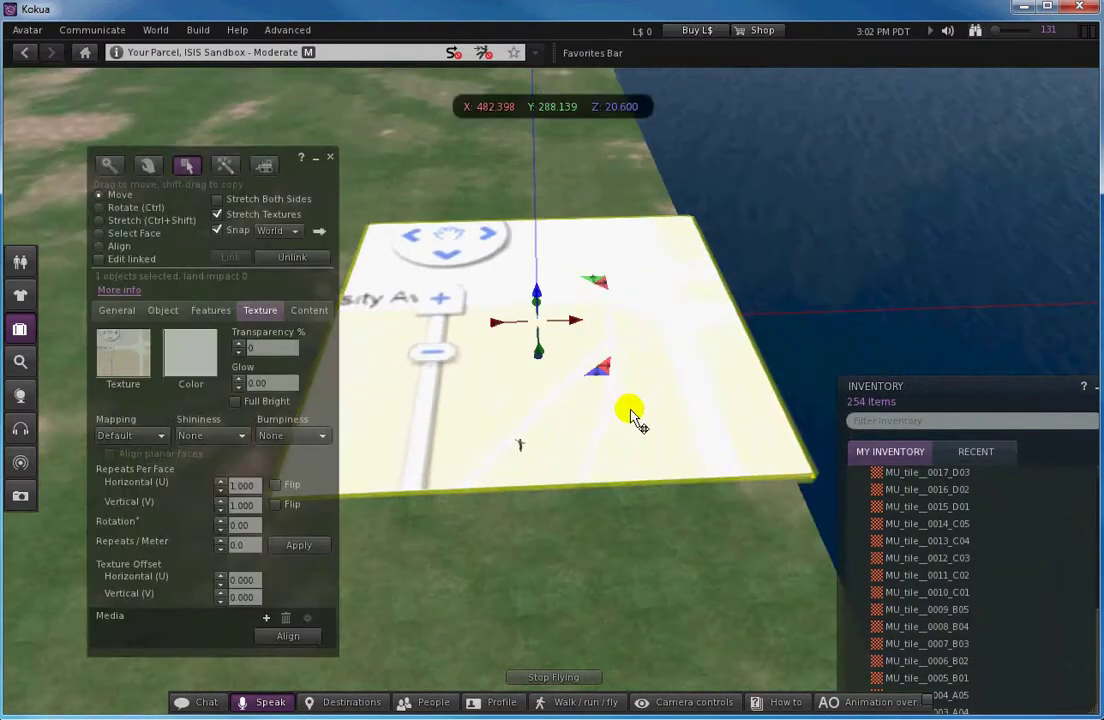
{"action": "mouse_move", "coordinate": [632, 416]}
{"action": "left_mouse_down", "text": "alt"}
{"action": "mouse_move", "coordinate": [553, 395]}
{"action": "mouse_move", "coordinate": [596, 375]}
{"action": "mouse_move", "coordinate": [552, 424]}
{"action": "mouse_move", "coordinate": [510, 392]}
{"action": "mouse_move", "coordinate": [526, 381]}
{"action": "mouse_move", "coordinate": [517, 390]}
{"action": "left_mouse_up", "text": "alt"}
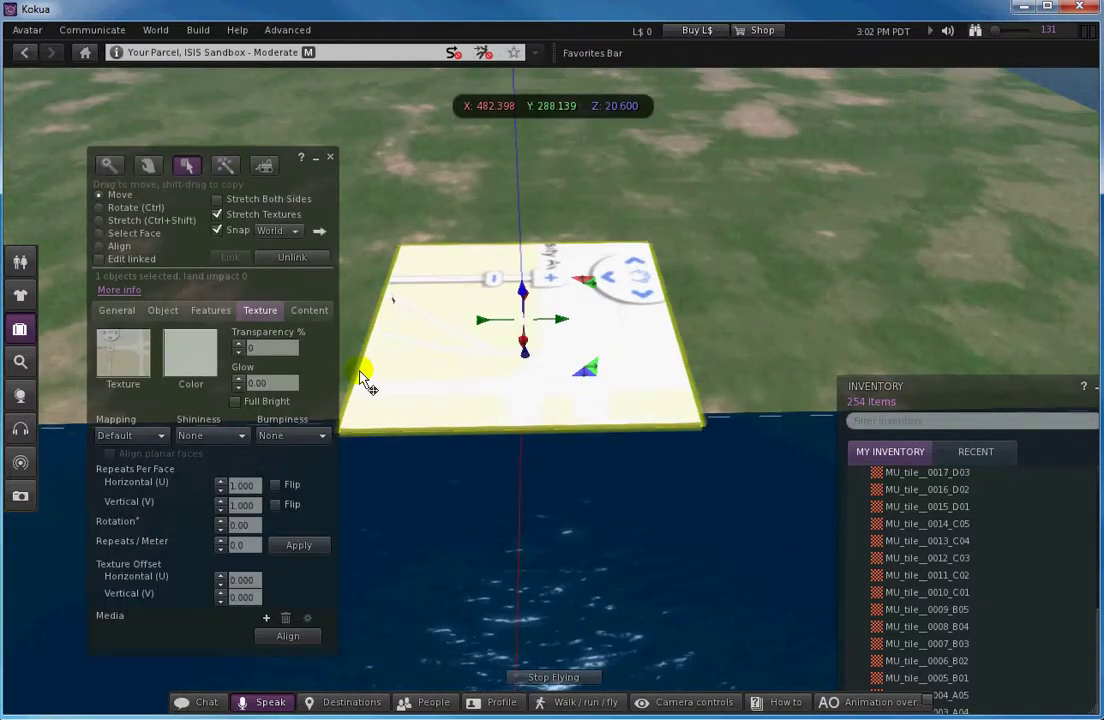